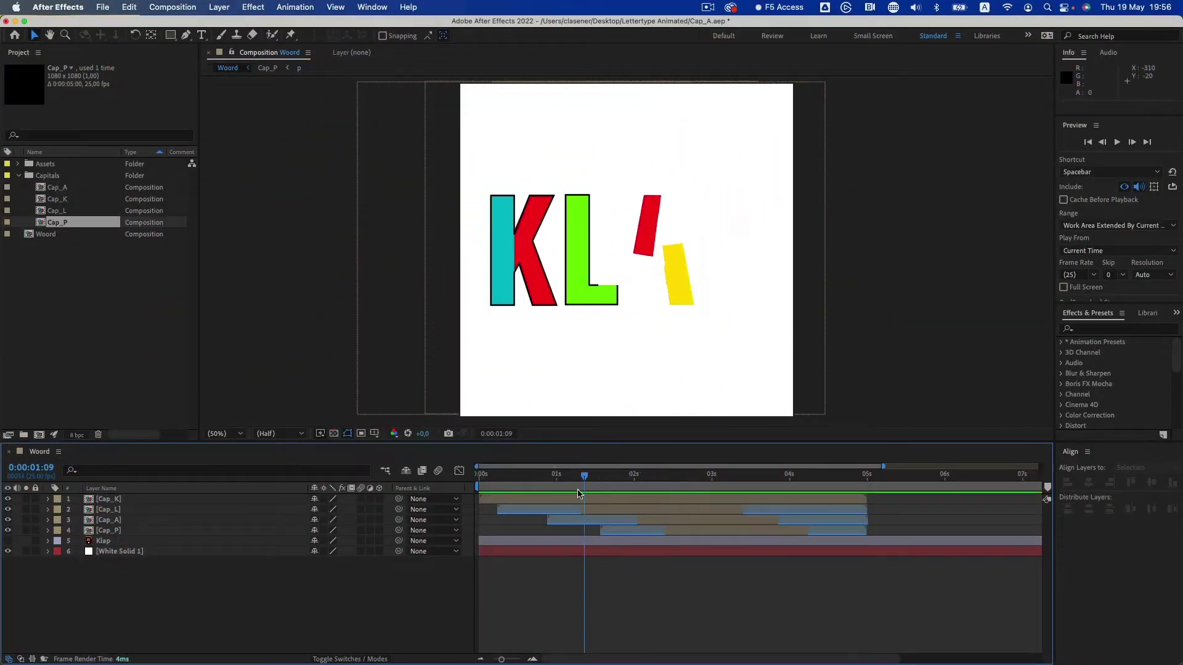
# Scrub through the KLAP animation and drag Cap_L's out-point to about 5.7 s
pyautogui.moveTo(677, 500); pyautogui.dragTo(686, 500)
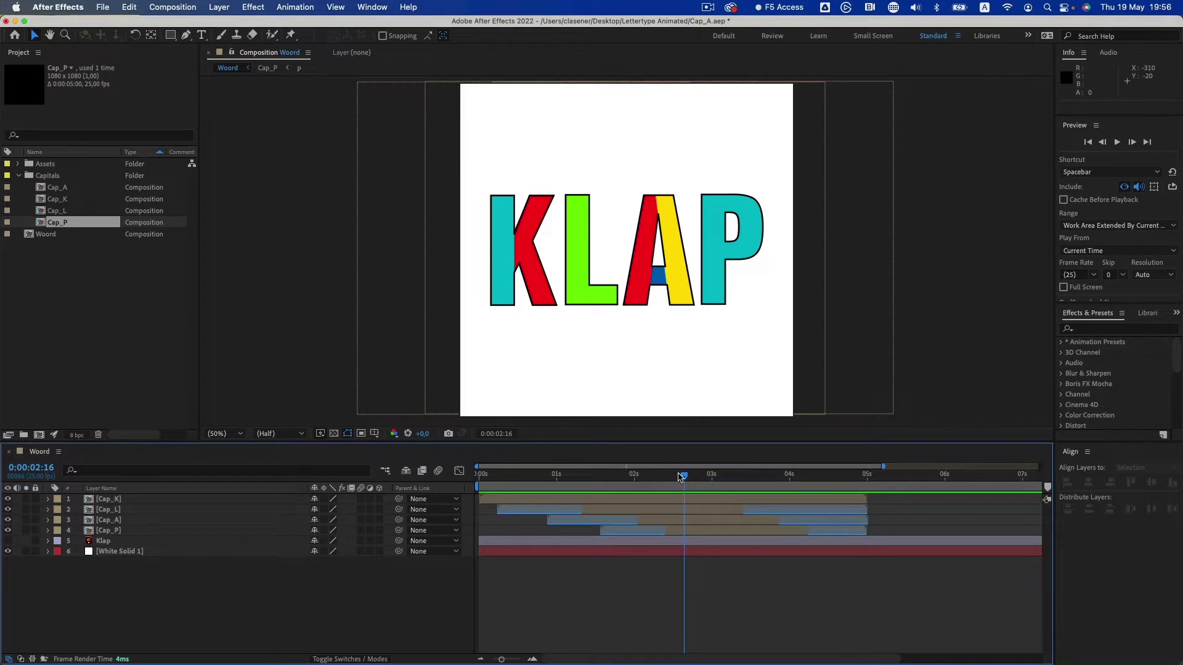
pyautogui.moveTo(688, 481)
pyautogui.mouseDown()
pyautogui.moveTo(522, 485)
pyautogui.moveTo(544, 484)
pyautogui.mouseUp()
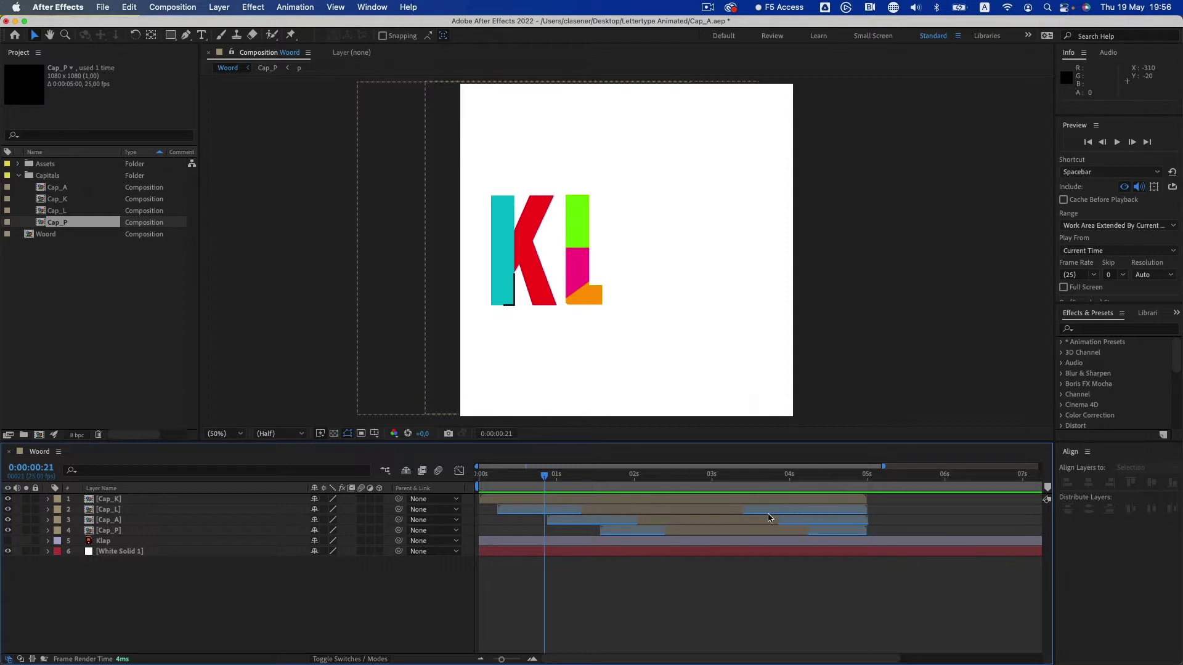
pyautogui.click(743, 478)
pyautogui.moveTo(743, 481)
pyautogui.mouseDown()
pyautogui.moveTo(850, 486)
pyautogui.moveTo(690, 496)
pyautogui.mouseUp()
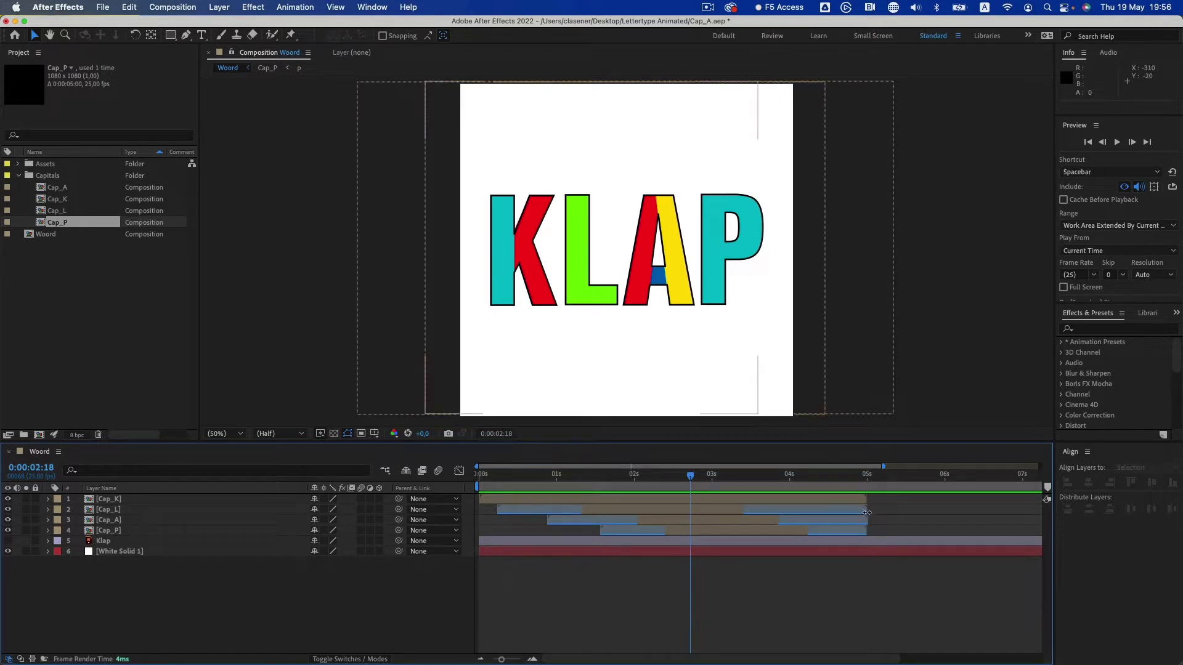
pyautogui.moveTo(867, 512); pyautogui.dragTo(918, 514)
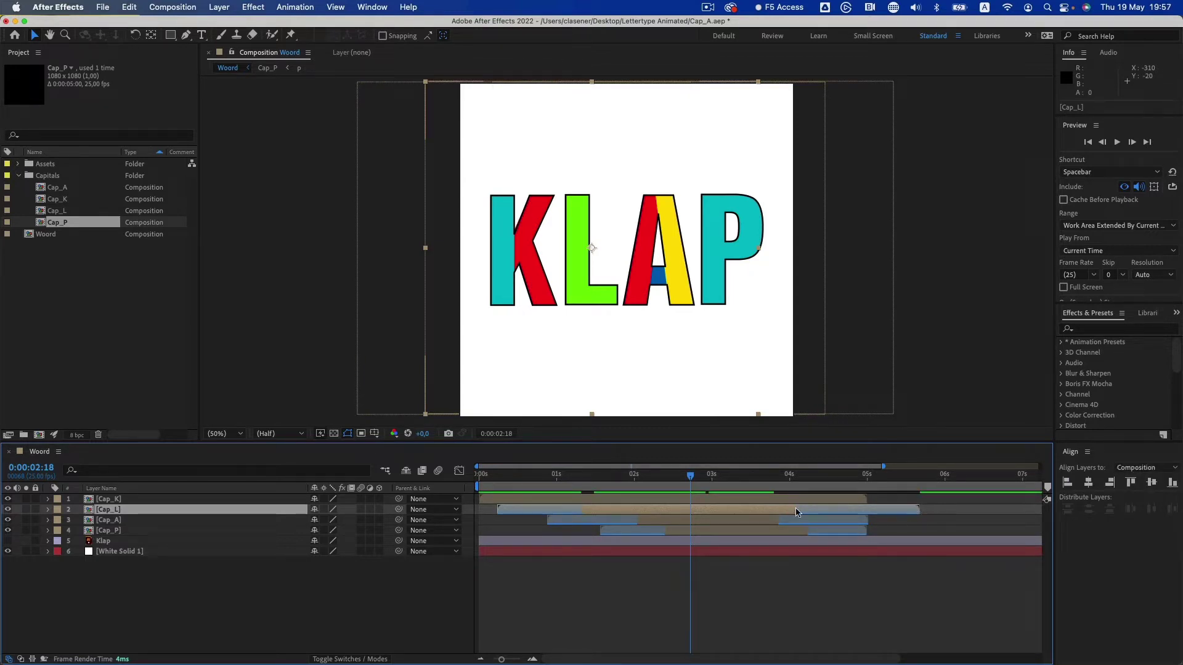
pyautogui.moveTo(690, 476)
pyautogui.mouseDown()
pyautogui.moveTo(856, 498)
pyautogui.moveTo(757, 511)
pyautogui.mouseUp()
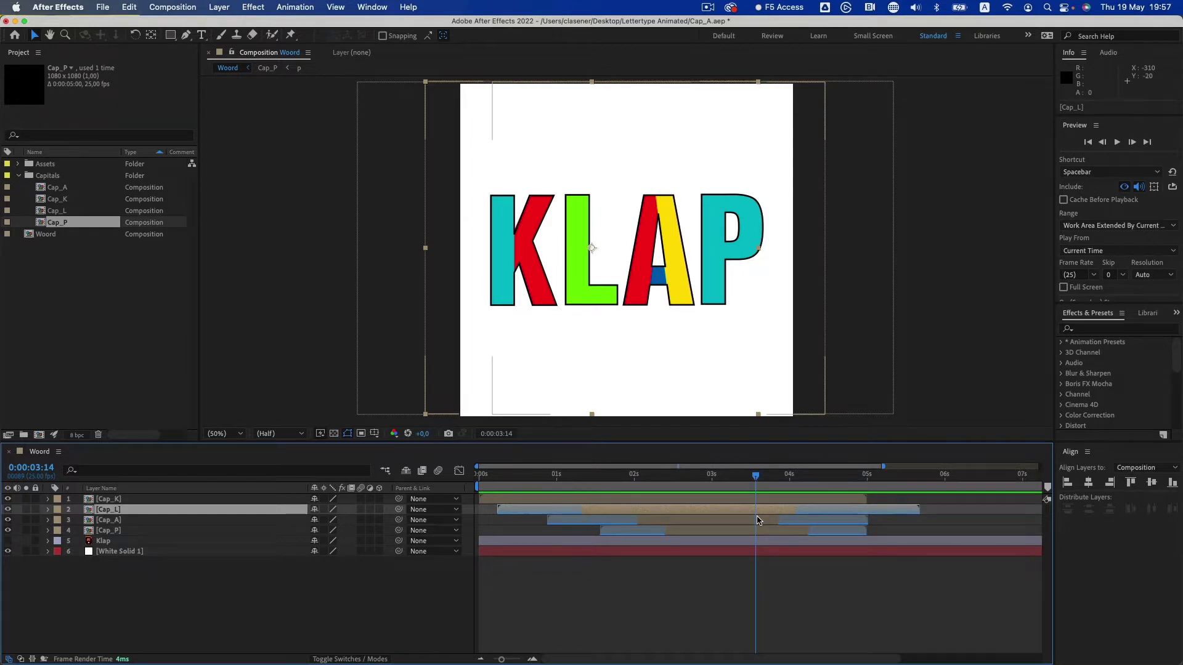
pyautogui.click(107, 500)
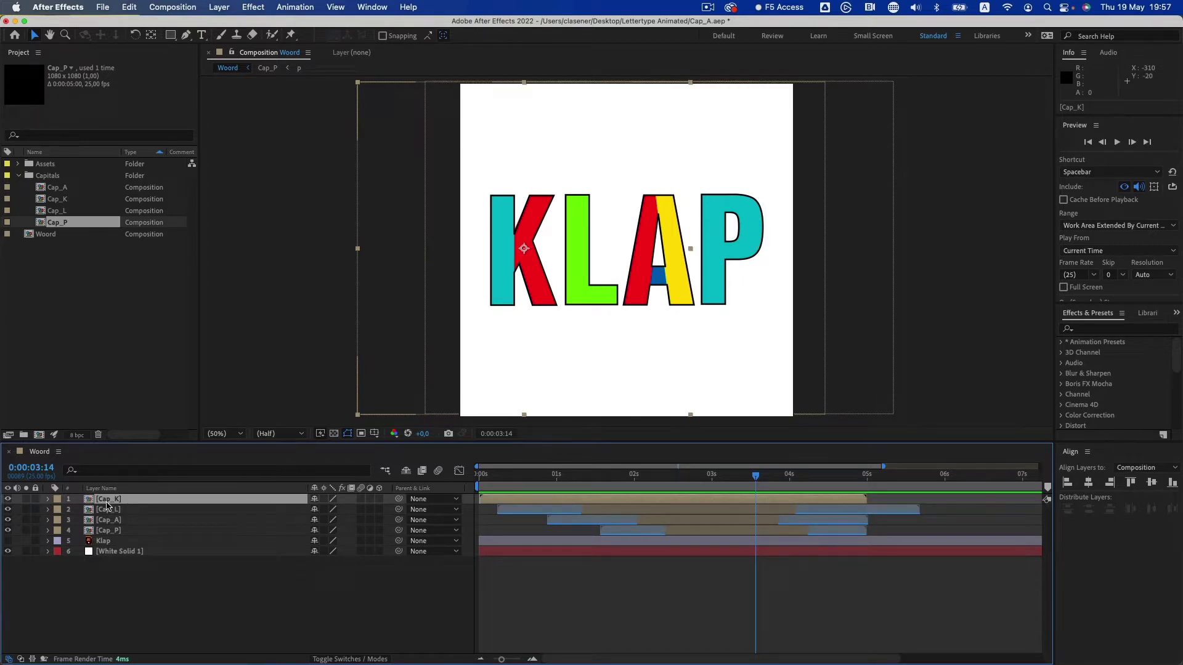
pyautogui.click(499, 476)
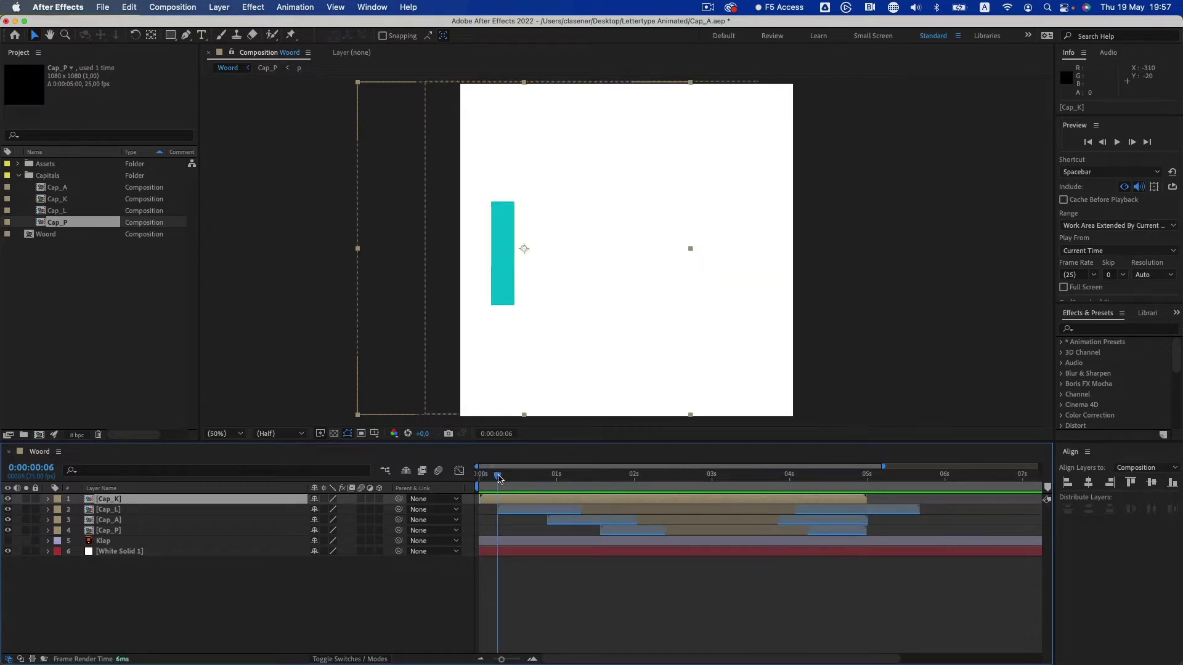
pyautogui.moveTo(498, 477)
pyautogui.mouseDown()
pyautogui.moveTo(867, 502)
pyautogui.moveTo(674, 499)
pyautogui.mouseUp()
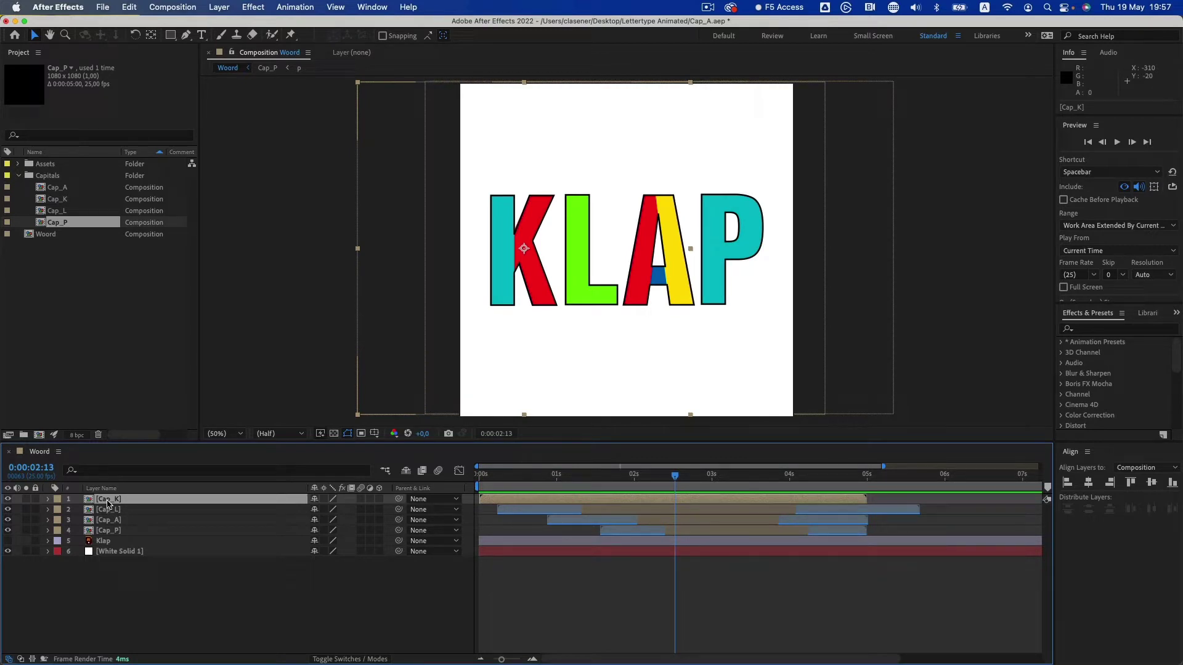
# Open the Cap_K precomp, preview the K building, and select its four outline layers
pyautogui.doubleClick(107, 501)
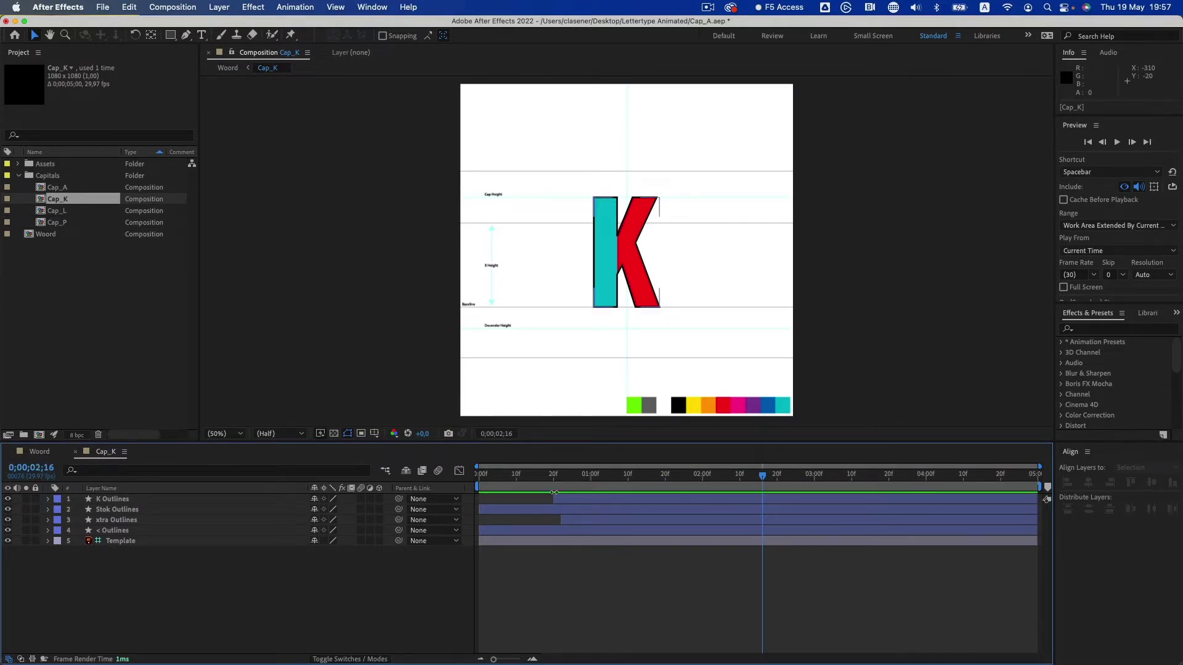
pyautogui.click(511, 478)
pyautogui.moveTo(510, 481)
pyautogui.mouseDown()
pyautogui.moveTo(691, 483)
pyautogui.moveTo(566, 522)
pyautogui.moveTo(627, 520)
pyautogui.mouseUp()
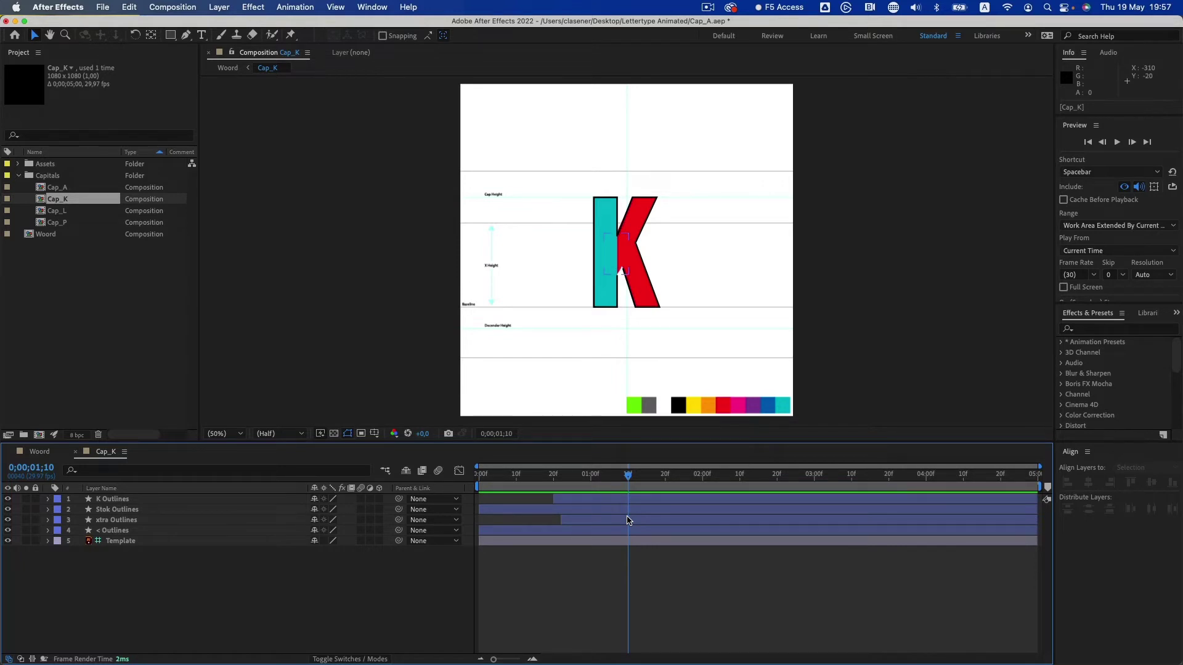
pyautogui.click(127, 532)
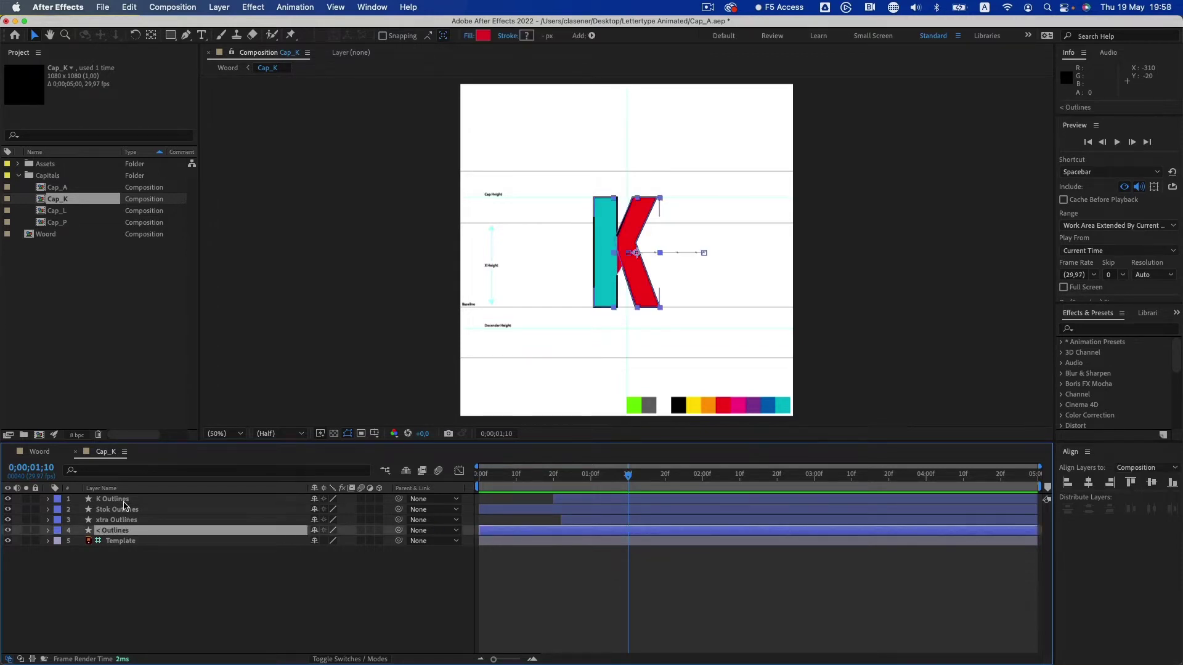
pyautogui.keyDown('shift'); pyautogui.click(123, 500); pyautogui.keyUp('shift')
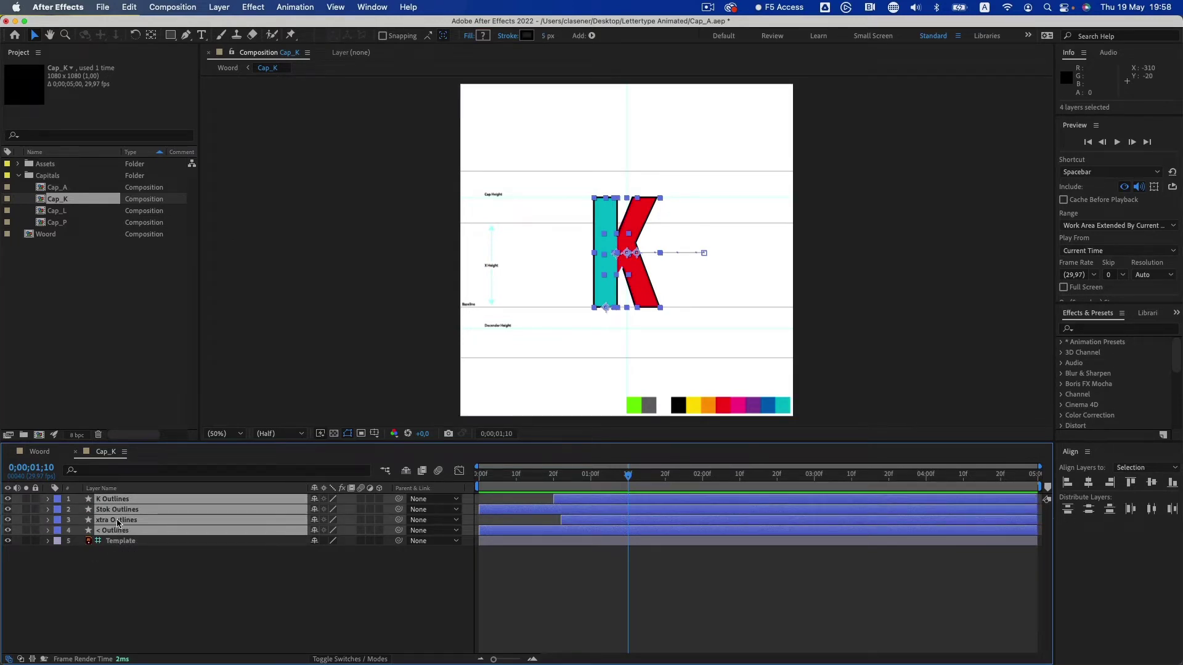
# Pre-compose the four selected K outline layers into a new composition named 'K build'
pyautogui.rightClick(118, 524)
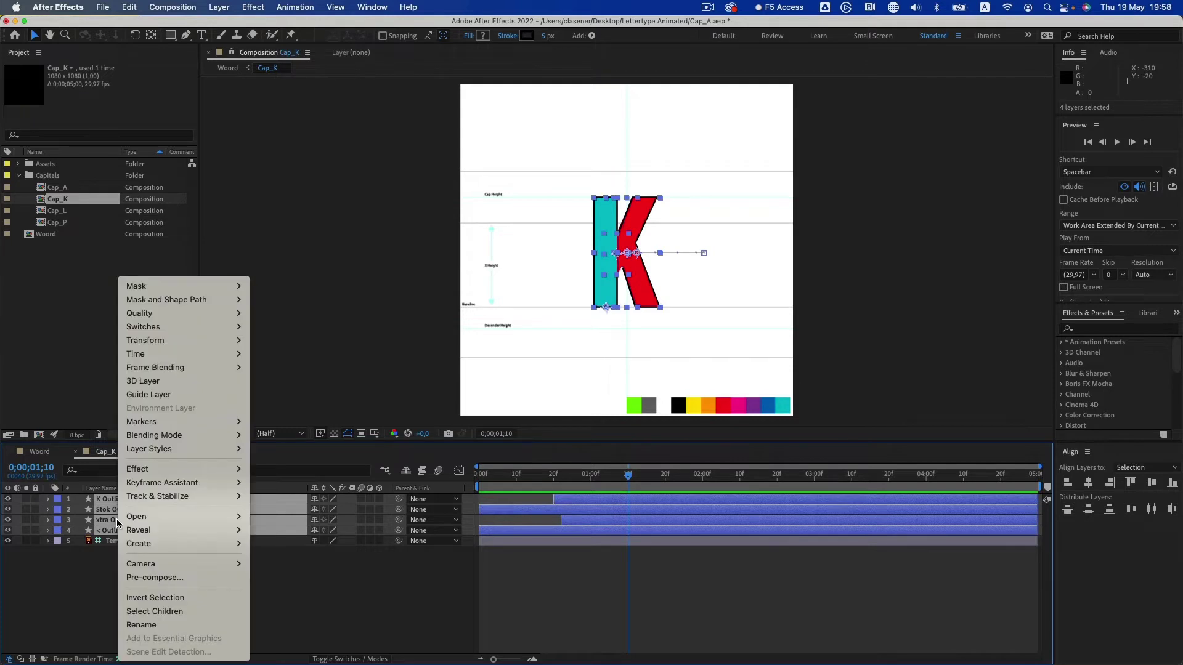
pyautogui.click(157, 579)
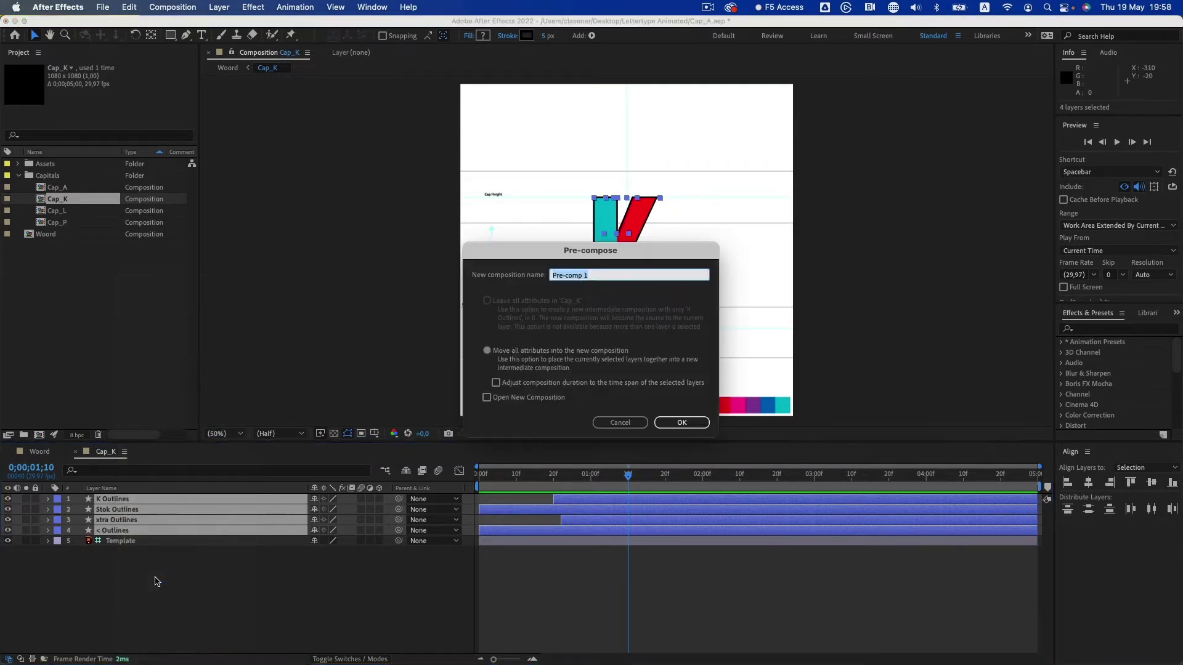
pyautogui.write('K build')
pyautogui.click(694, 423)
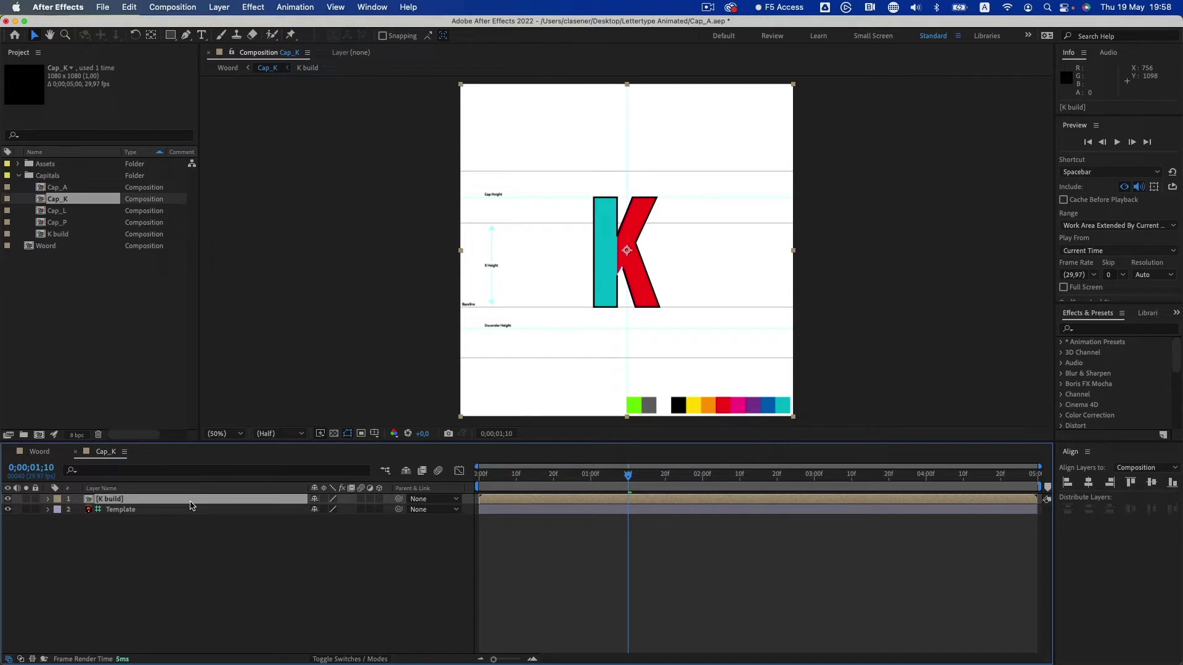
# Duplicate the K build layer with Cmd+D
pyautogui.press('super+d')
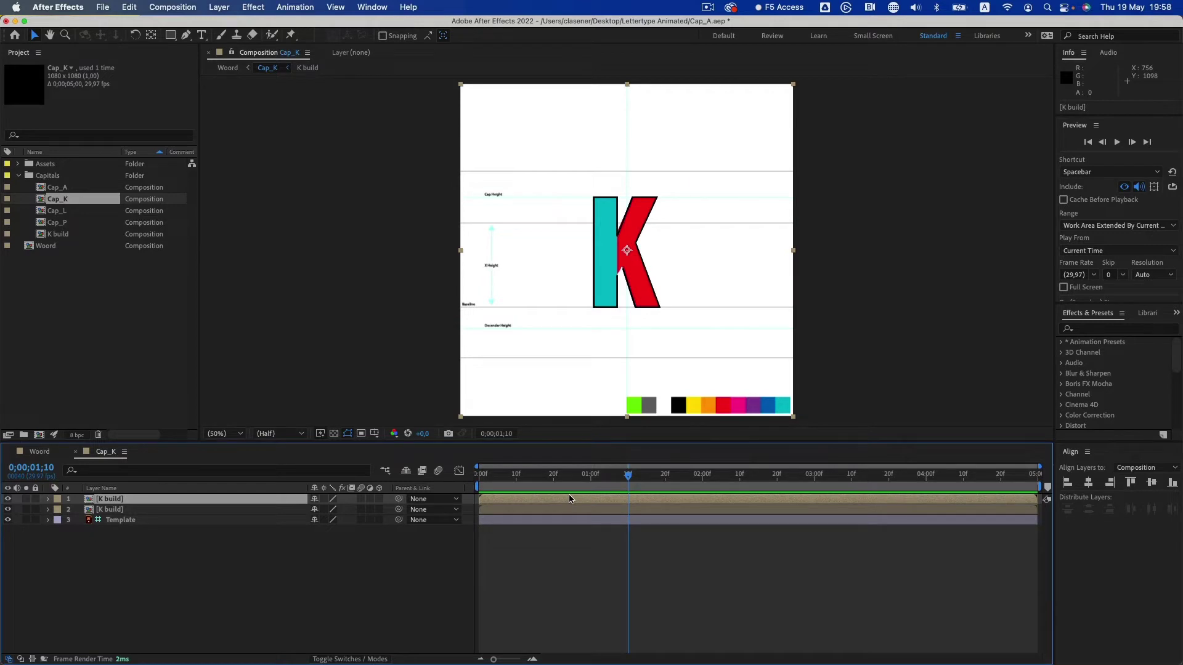
# Time-reverse the top K build layer copy
pyautogui.rightClick(773, 500)
pyautogui.moveTo(807, 358)
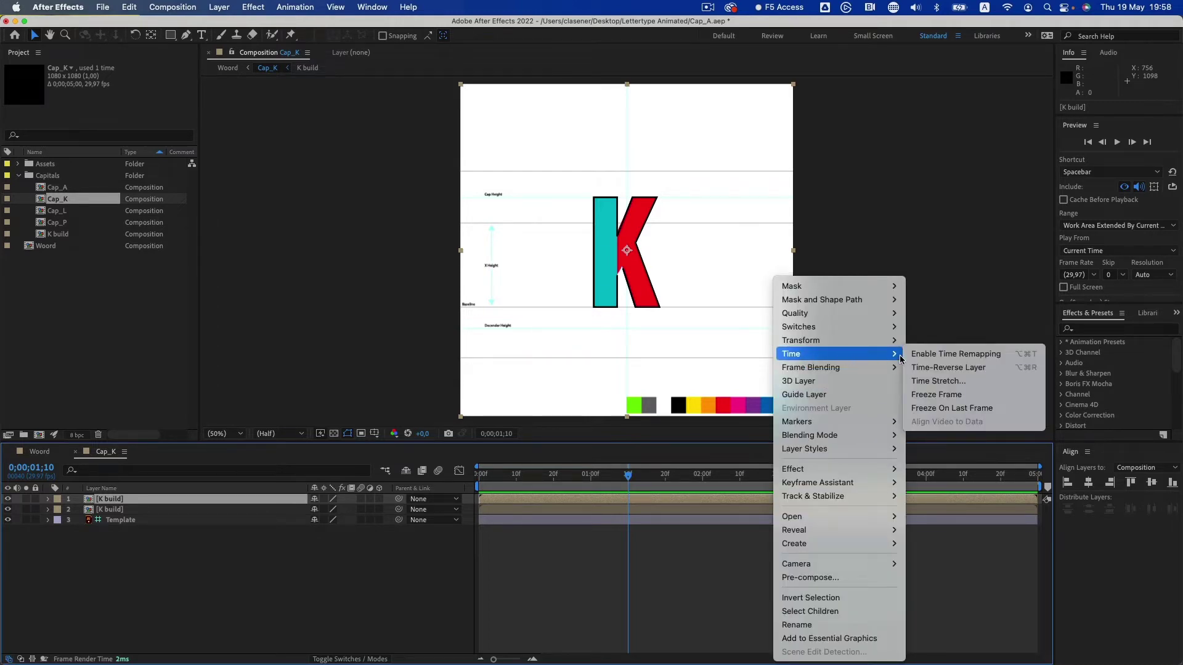
pyautogui.click(998, 372)
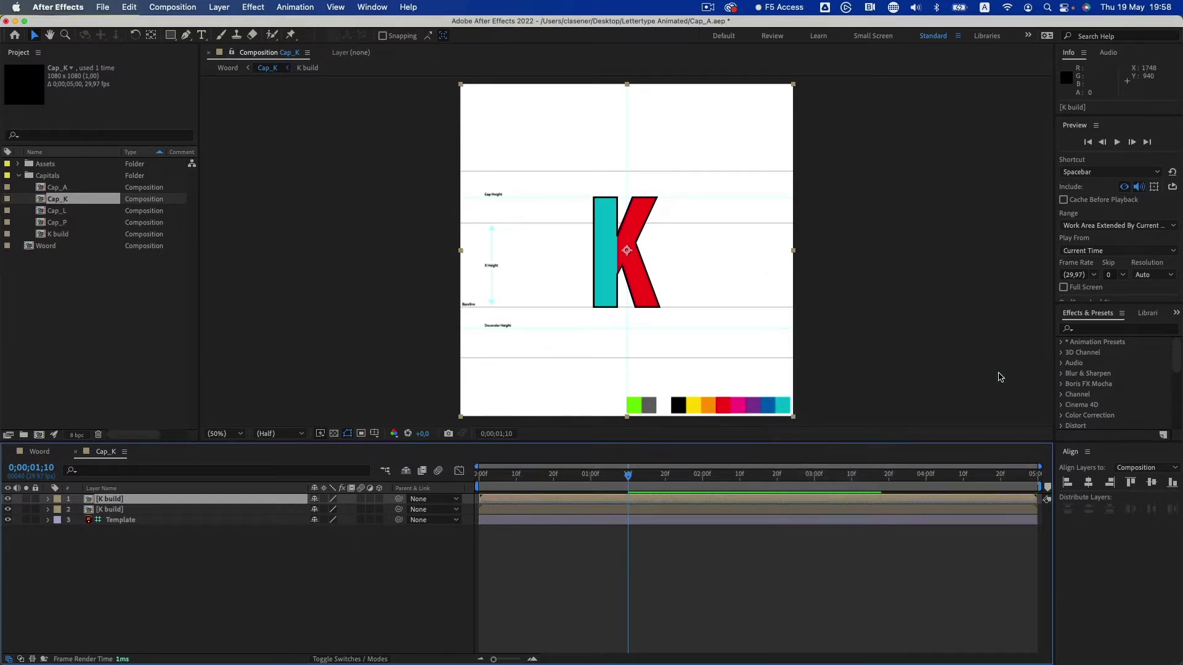
# Trim the reversed copy to start near 2;10 and the second copy to end near 2;17
pyautogui.moveTo(565, 479)
pyautogui.mouseDown()
pyautogui.moveTo(477, 482)
pyautogui.moveTo(766, 508)
pyautogui.mouseUp()
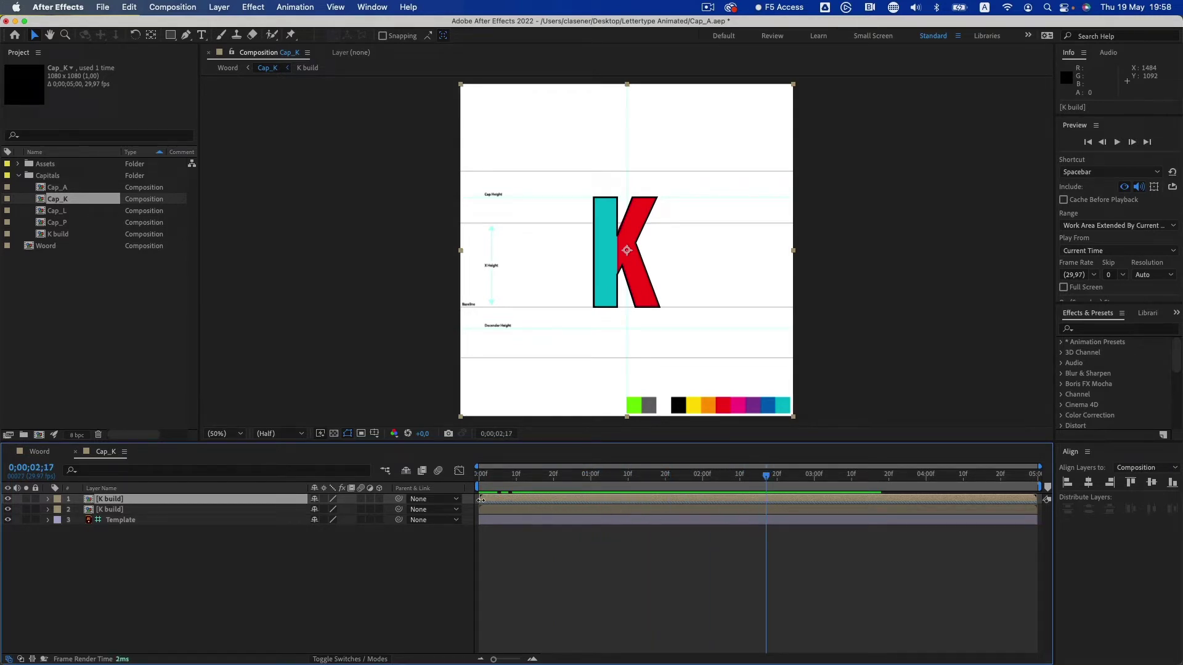
pyautogui.moveTo(481, 499); pyautogui.dragTo(765, 511)
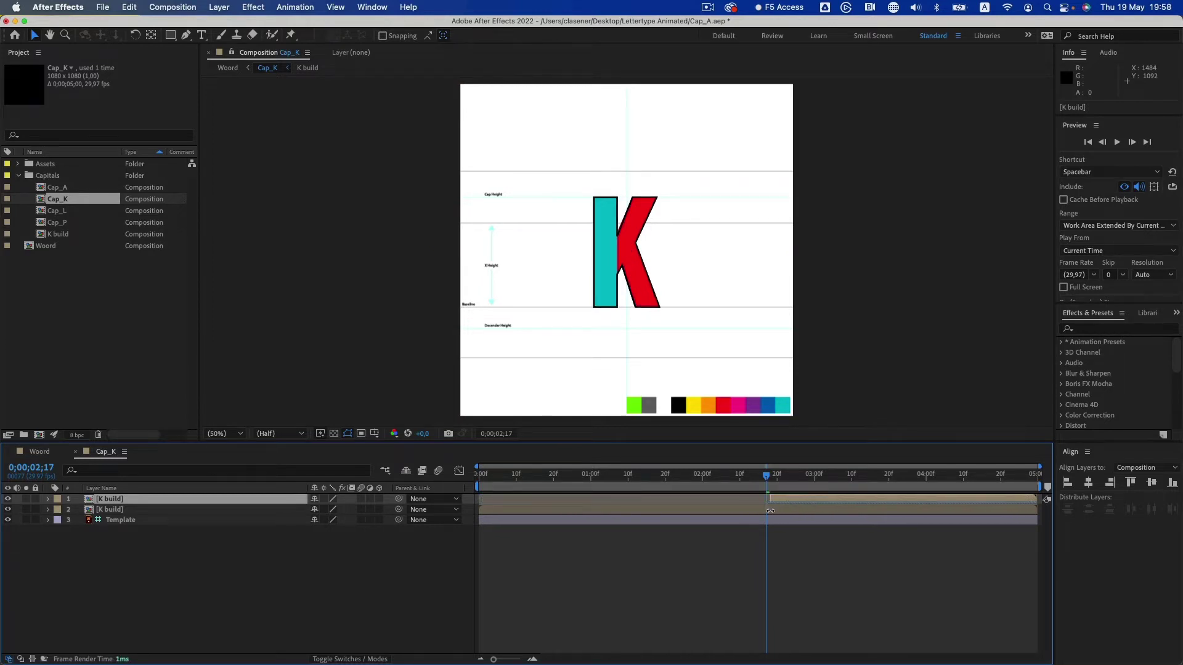
pyautogui.click(998, 512)
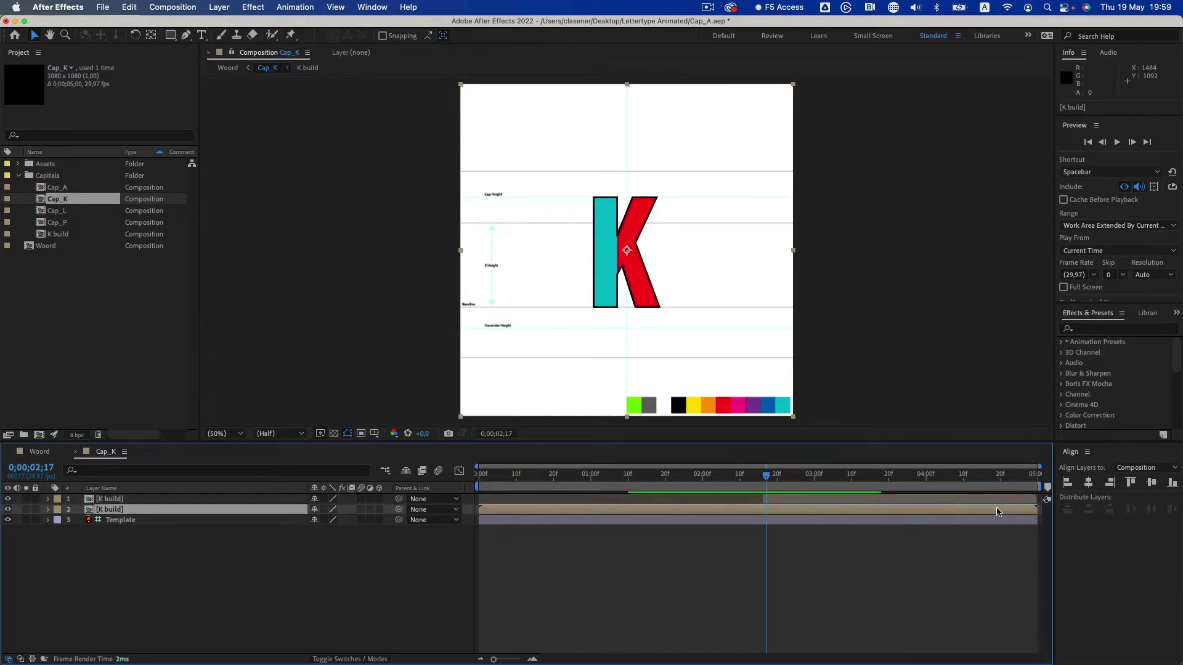
pyautogui.moveTo(1036, 511); pyautogui.dragTo(767, 527)
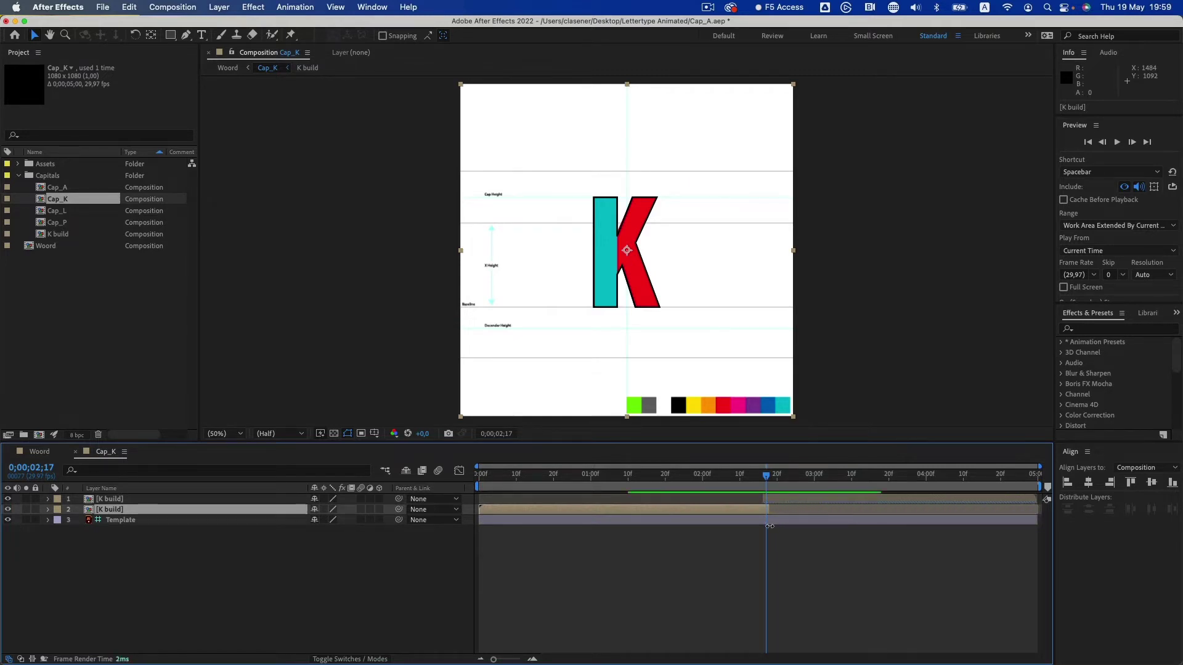
pyautogui.click(763, 474)
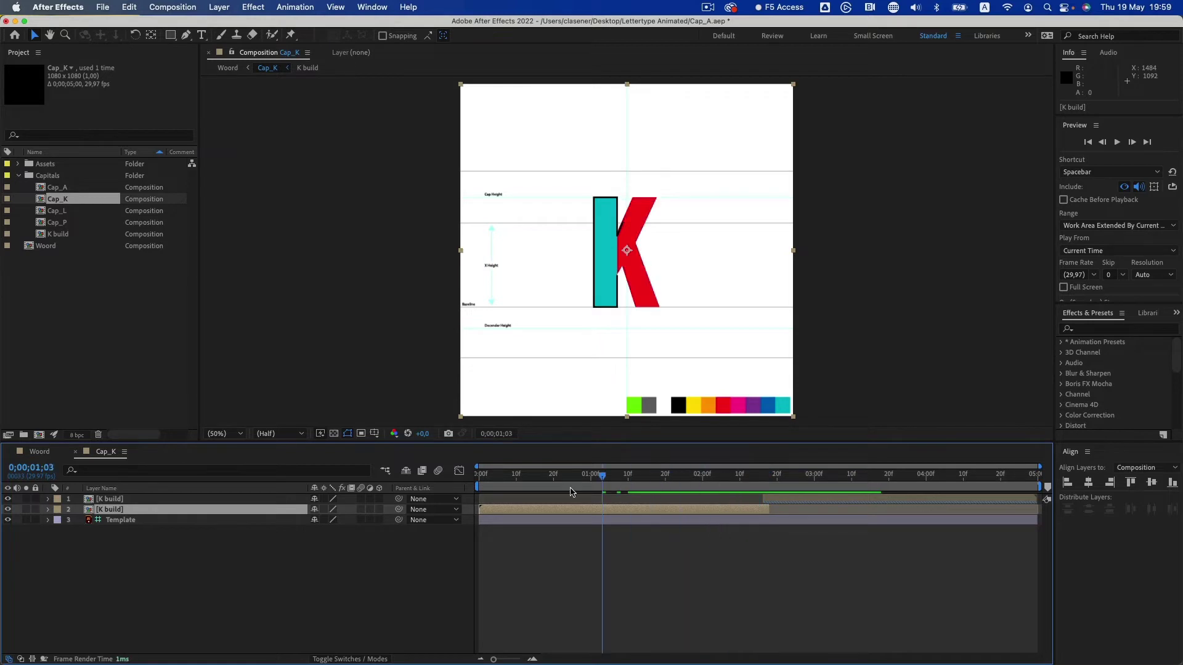
pyautogui.moveTo(746, 478); pyautogui.dragTo(479, 478)
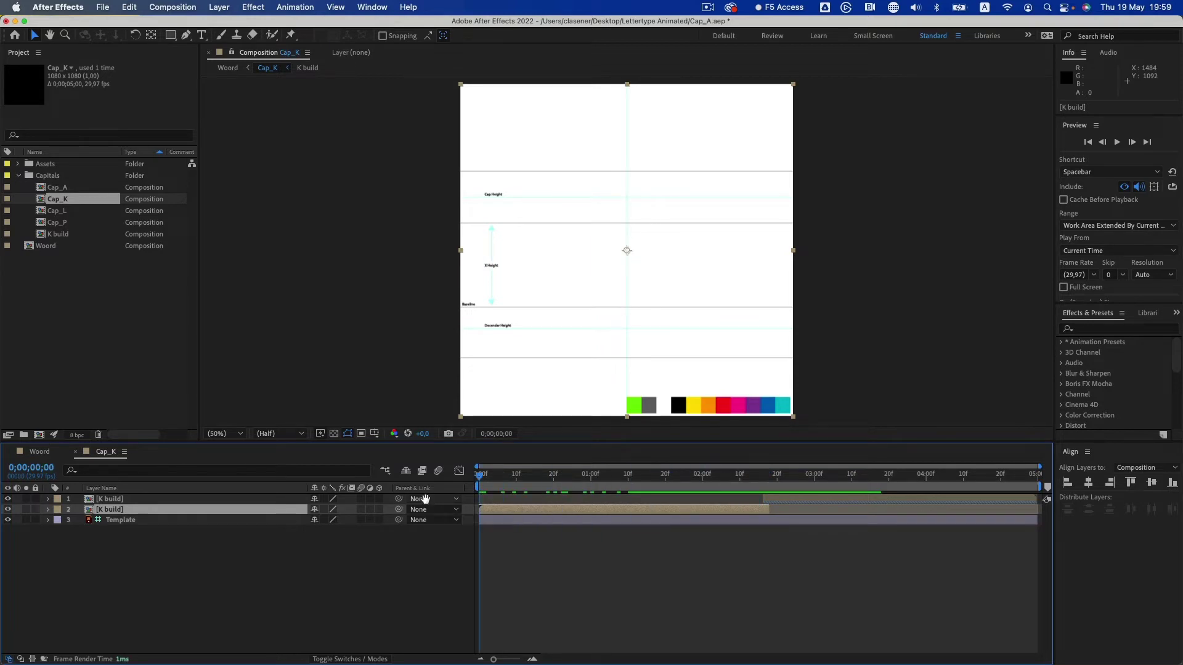
pyautogui.press('space')
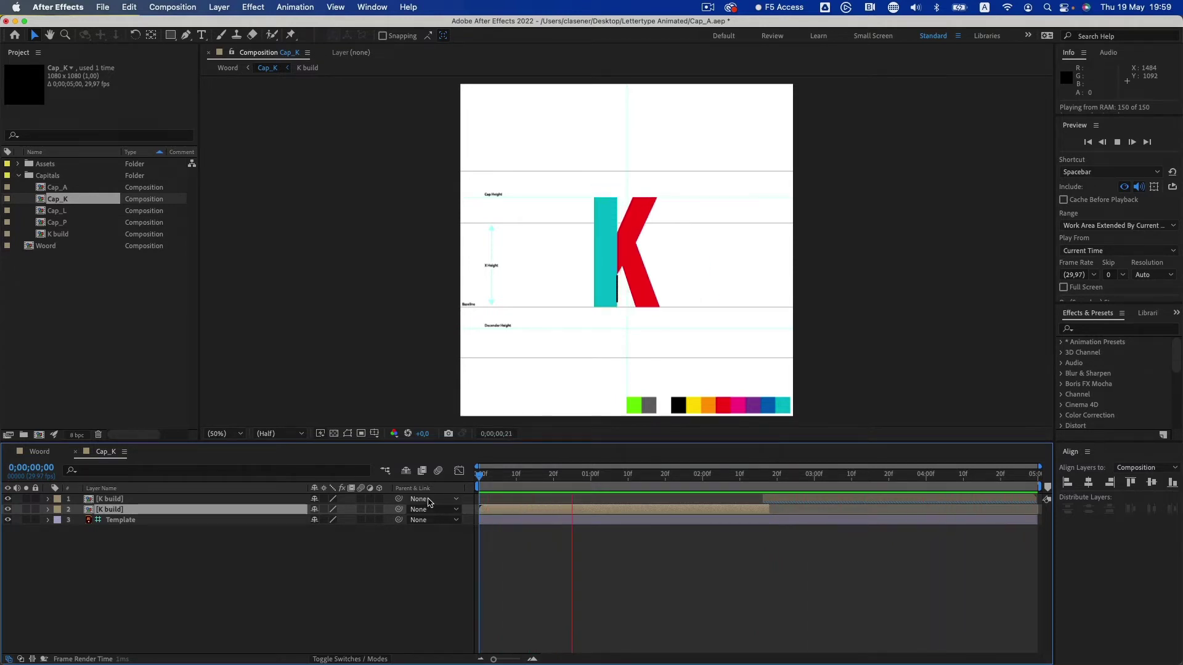
pyautogui.press('space')
pyautogui.click(485, 478)
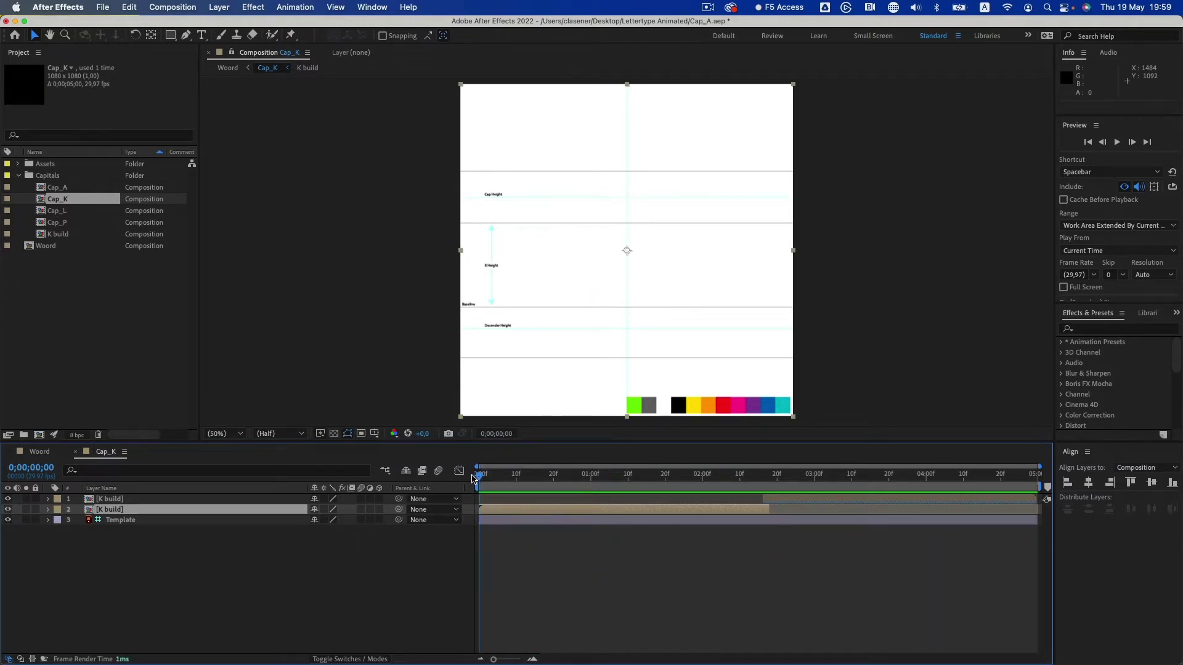
pyautogui.moveTo(484, 478); pyautogui.dragTo(636, 492)
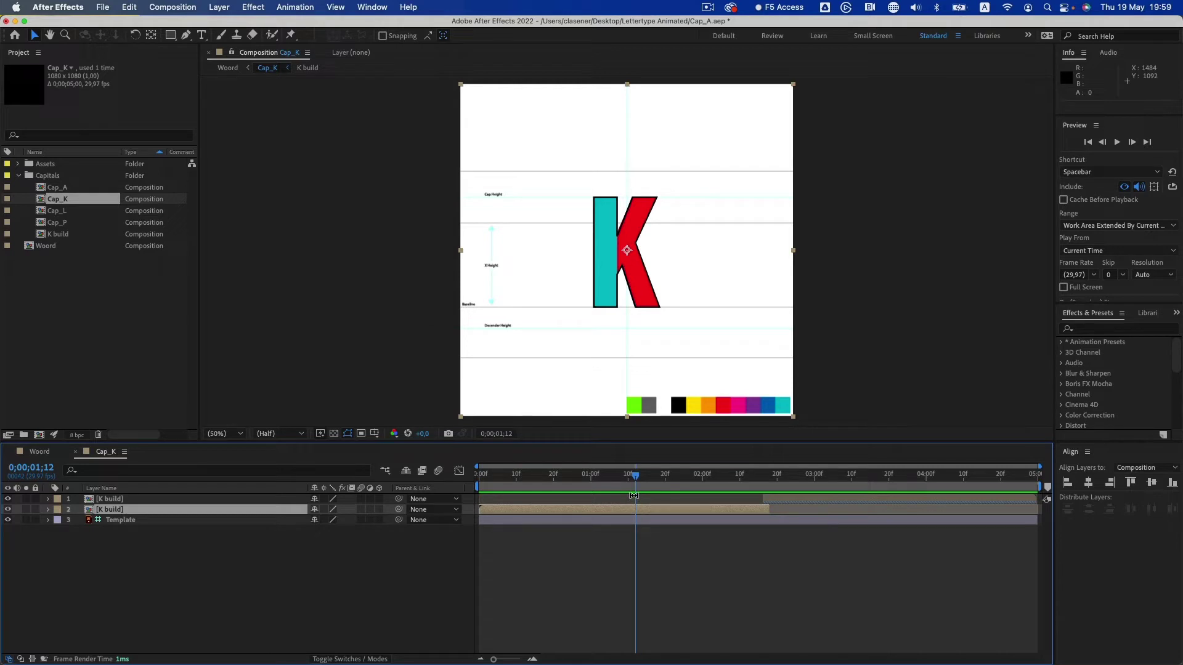
pyautogui.click(164, 6)
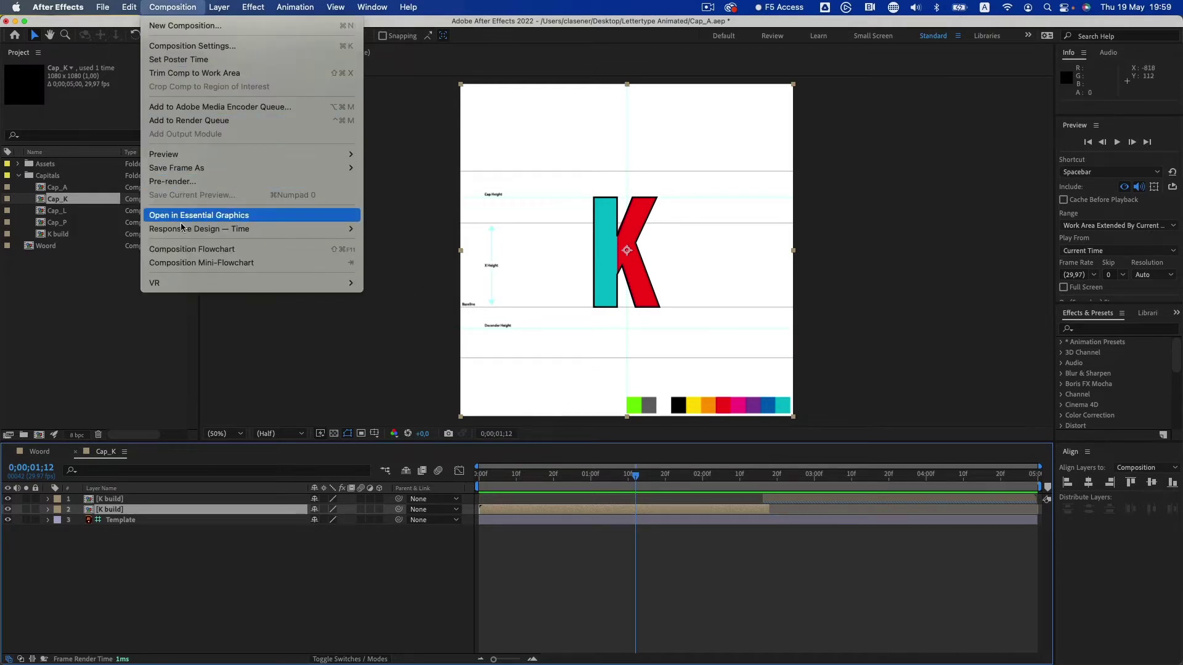
pyautogui.moveTo(183, 230)
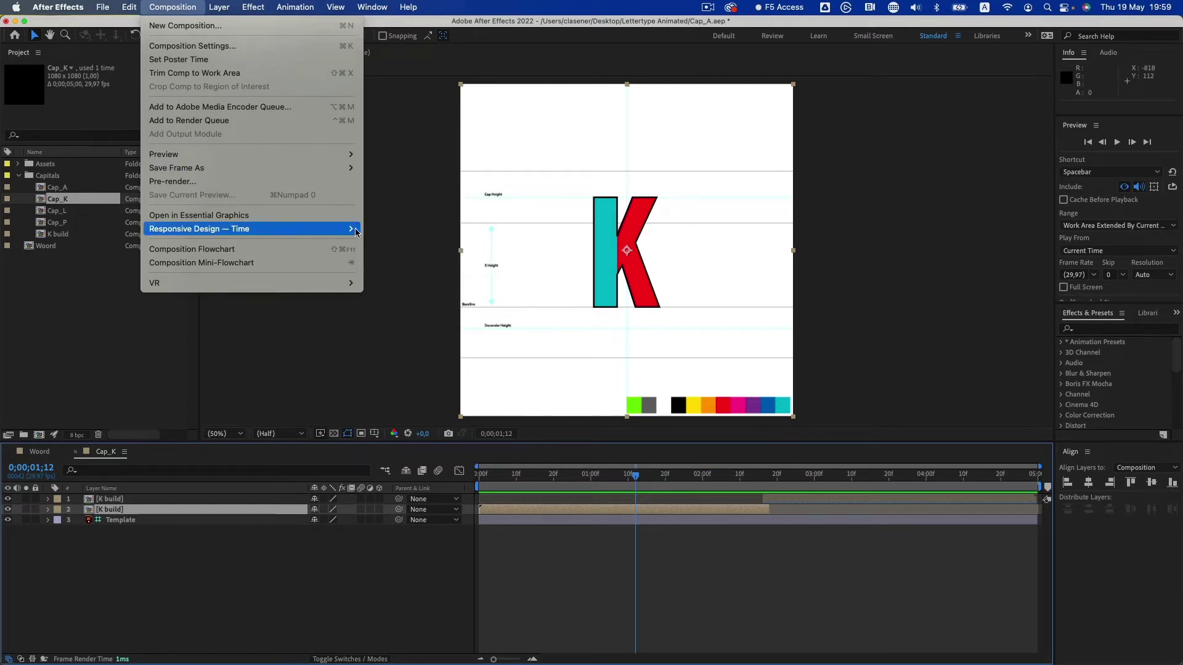
pyautogui.click(377, 229)
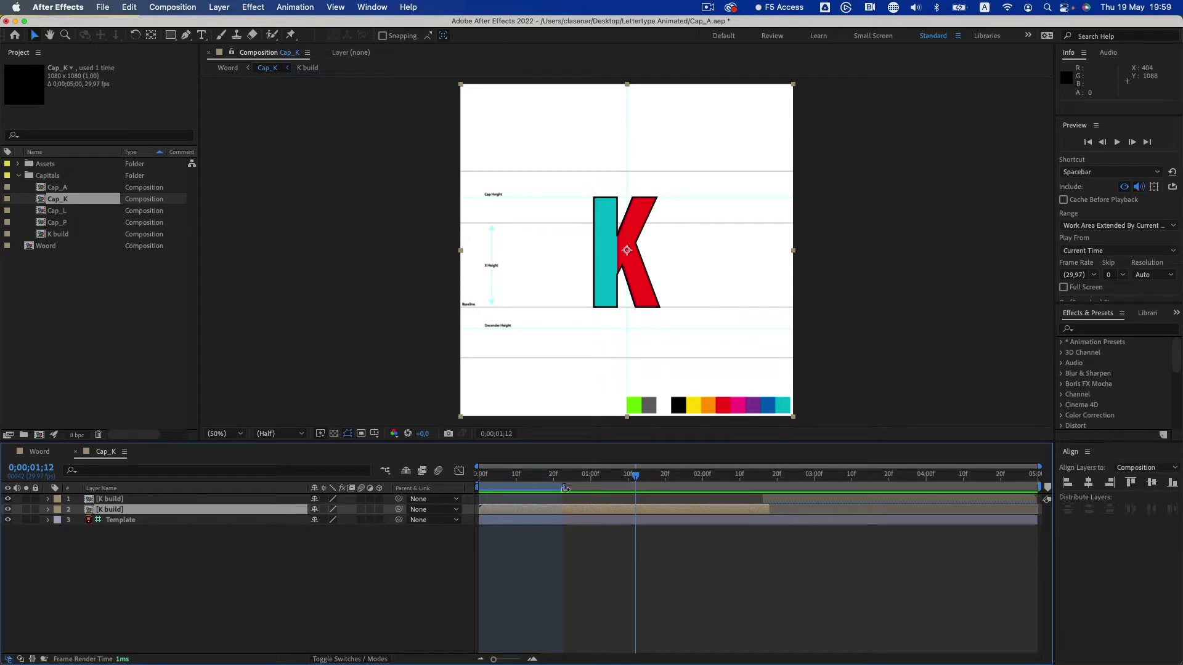
pyautogui.moveTo(574, 490); pyautogui.dragTo(636, 504)
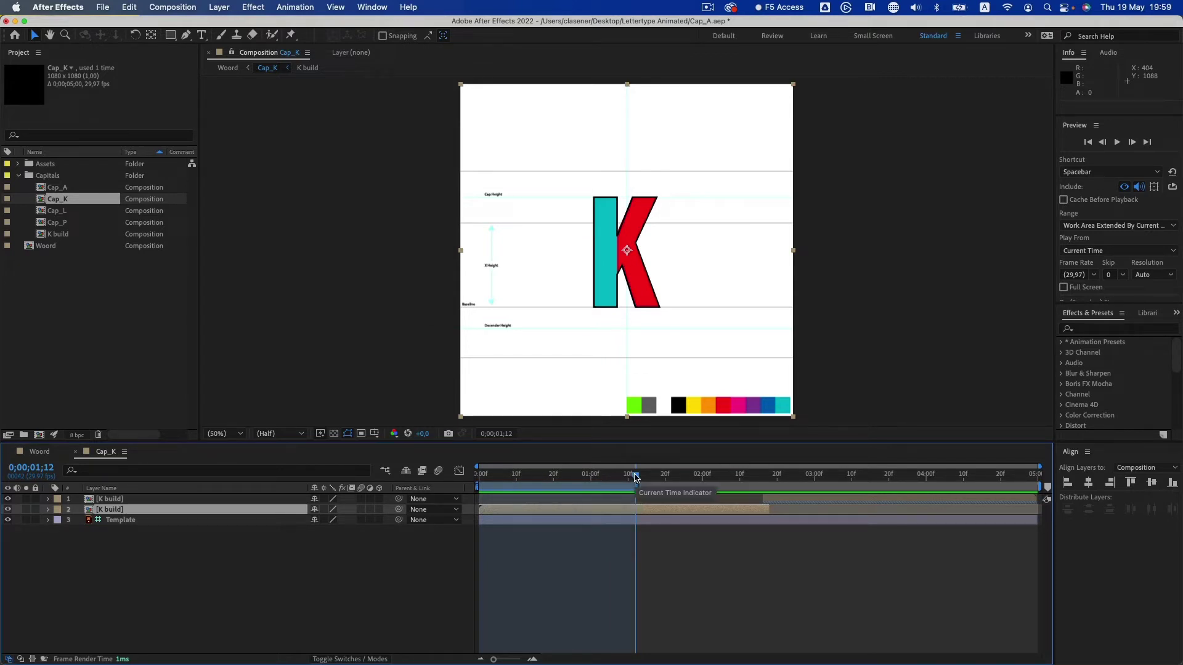
pyautogui.moveTo(573, 474)
pyautogui.mouseDown()
pyautogui.moveTo(516, 474)
pyautogui.moveTo(914, 528)
pyautogui.moveTo(879, 530)
pyautogui.mouseUp()
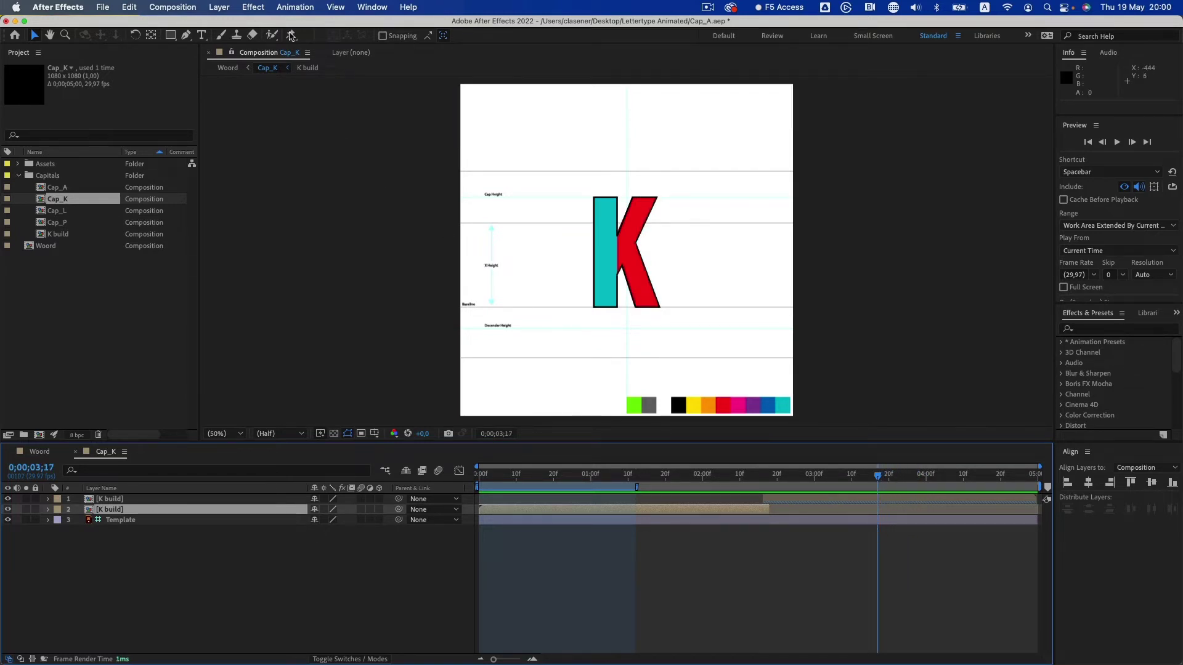
# Create an outro region at Cap_K's end with Responsive Design — Time > Create Outro
pyautogui.click(168, 8)
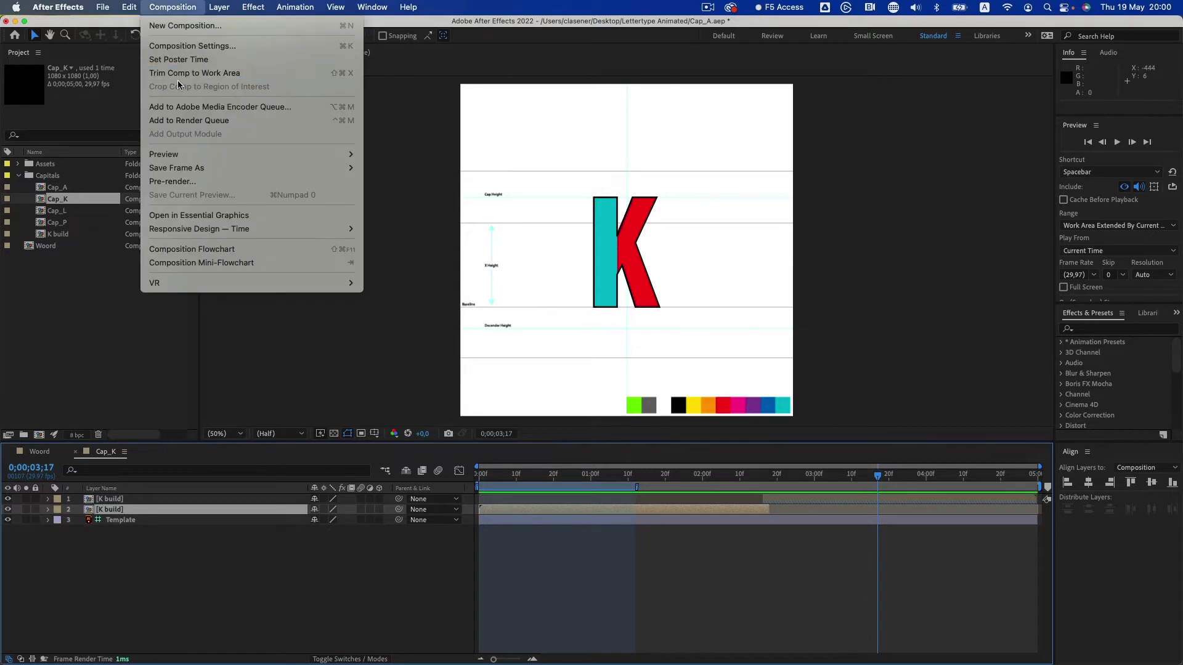
pyautogui.moveTo(219, 233)
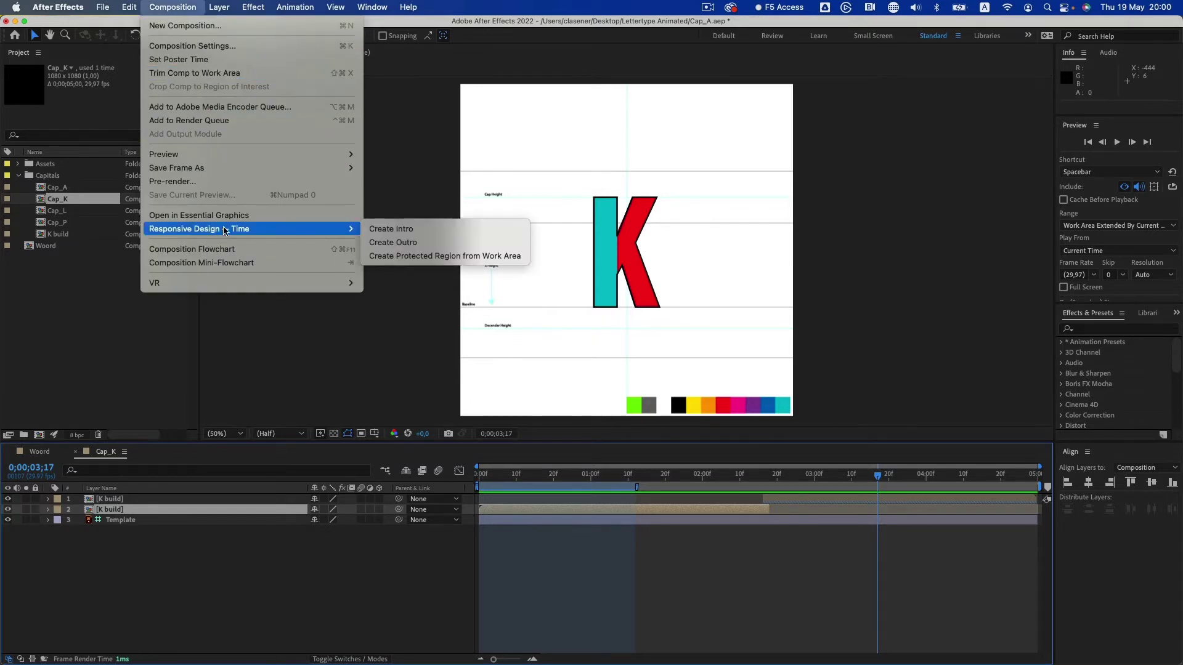
pyautogui.click(392, 244)
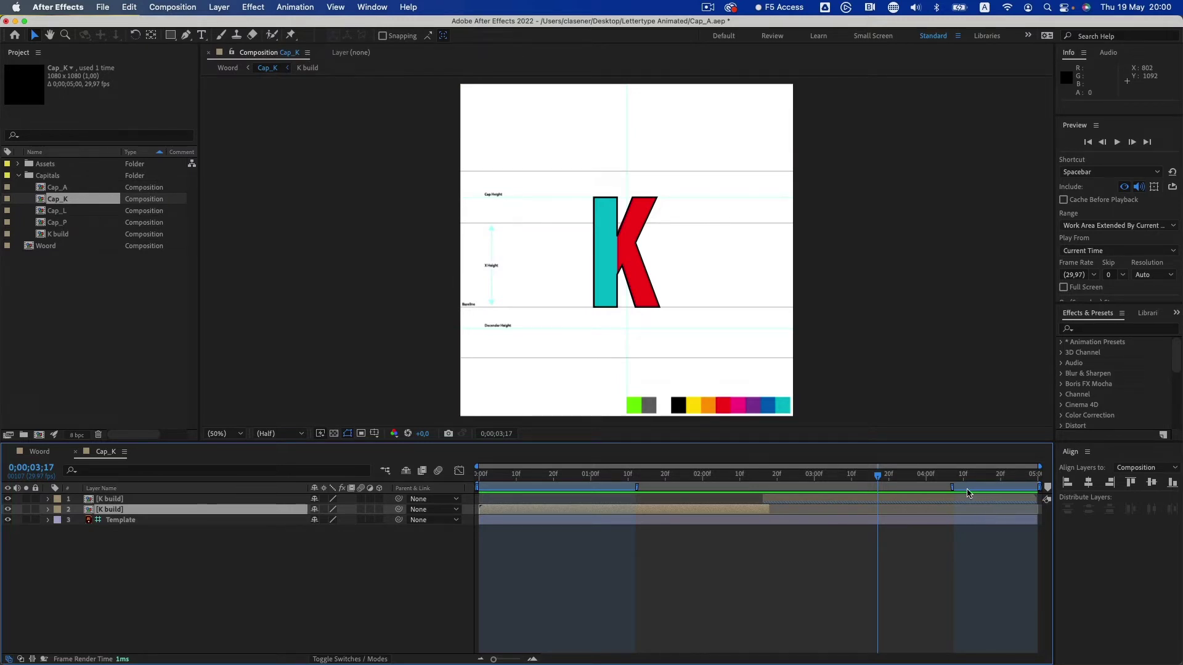
# Shift the work area to span the composition's end, then return to the Woord composition
pyautogui.moveTo(952, 487); pyautogui.dragTo(876, 495)
pyautogui.moveTo(965, 488); pyautogui.dragTo(1039, 488)
pyautogui.moveTo(882, 480)
pyautogui.mouseDown()
pyautogui.moveTo(480, 473)
pyautogui.moveTo(982, 528)
pyautogui.moveTo(598, 528)
pyautogui.mouseUp()
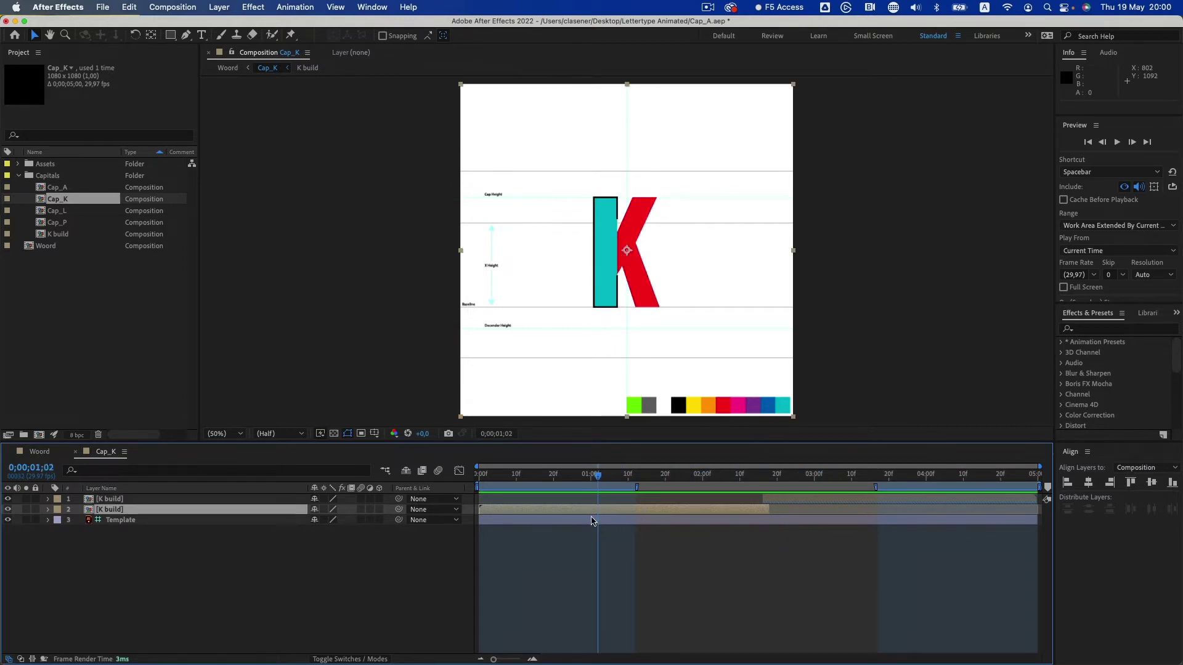
pyautogui.click(36, 454)
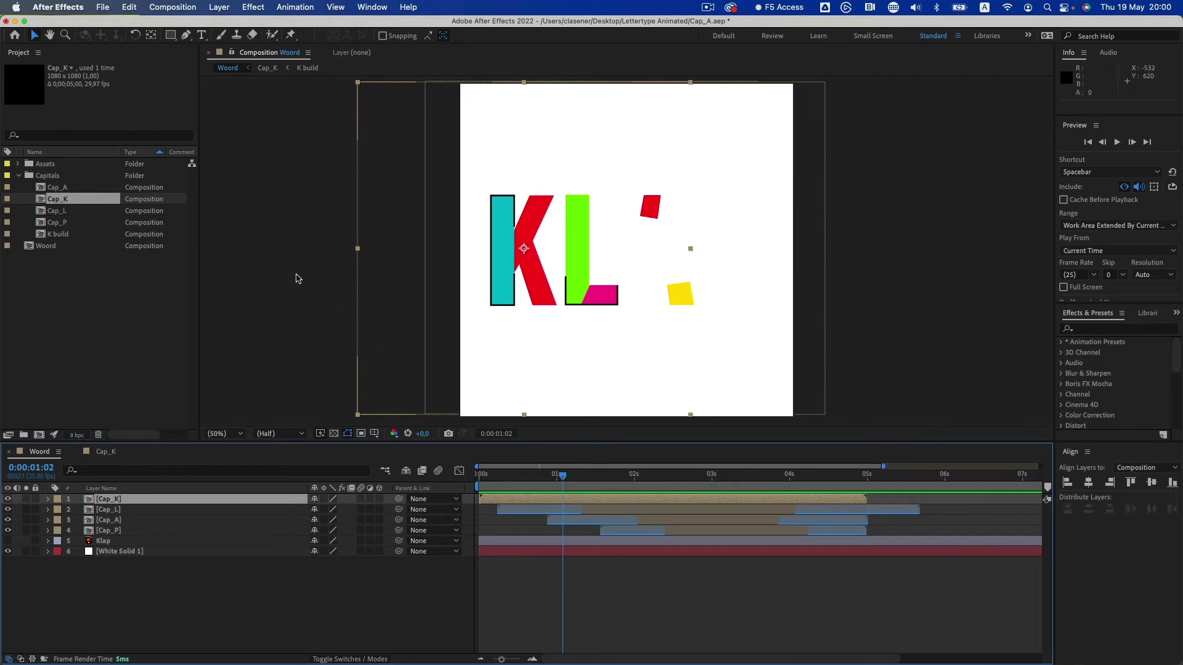
# Update the Cap_K layer's markers from its source
pyautogui.click(217, 7)
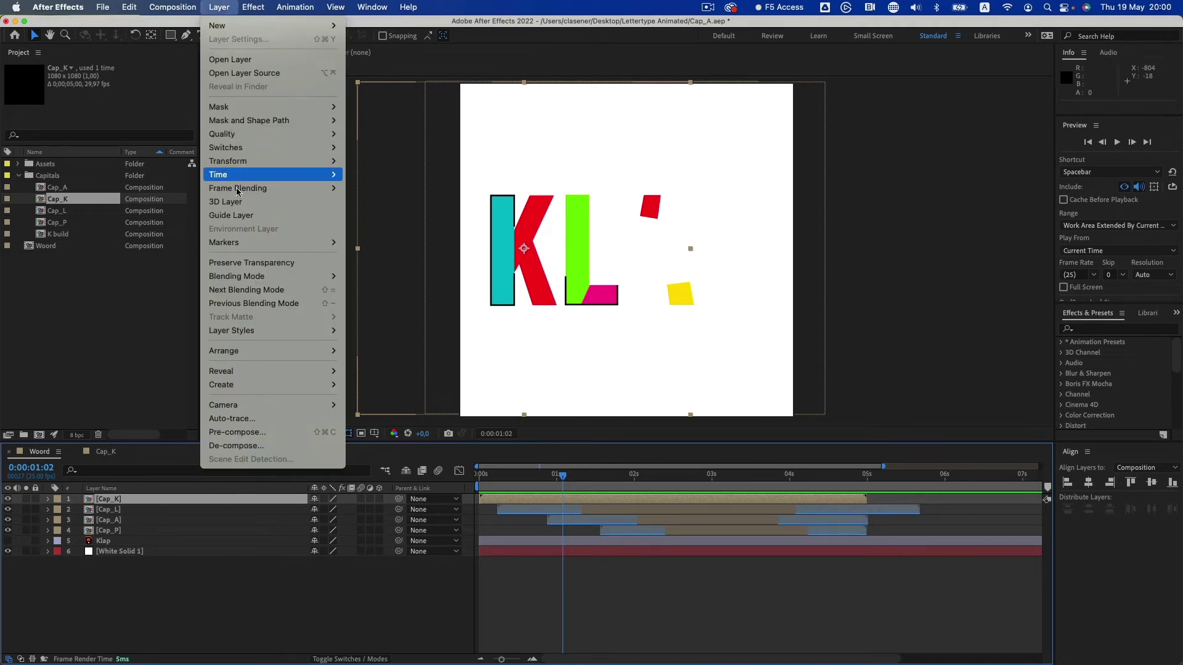
pyautogui.moveTo(242, 243)
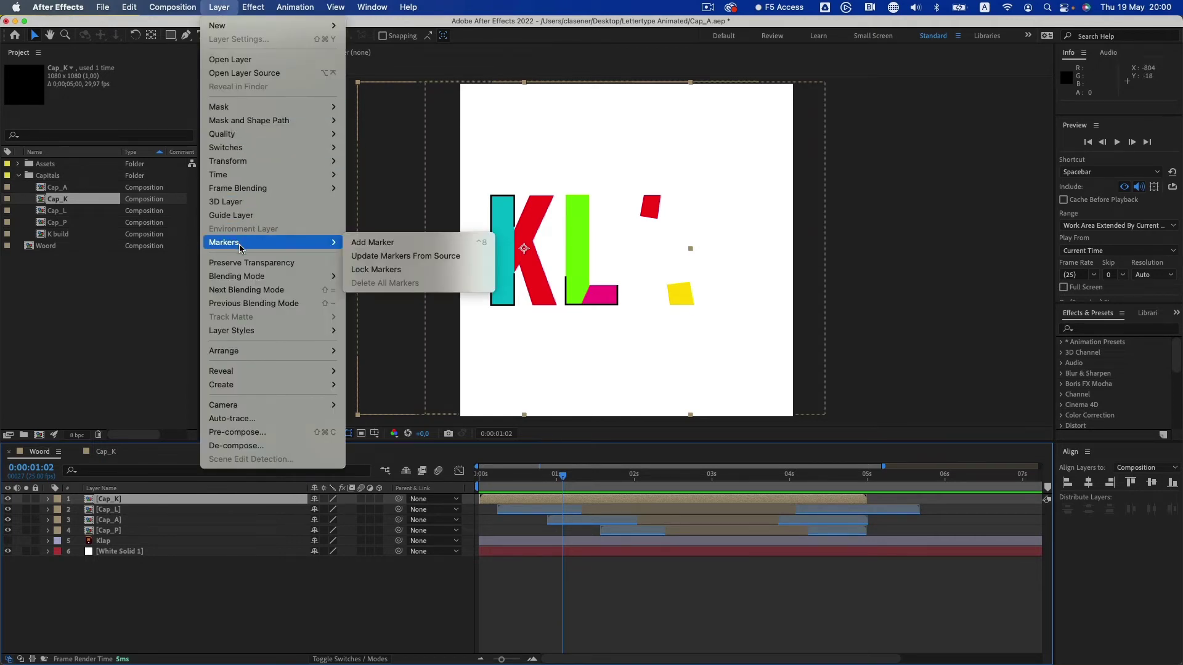
pyautogui.click(380, 256)
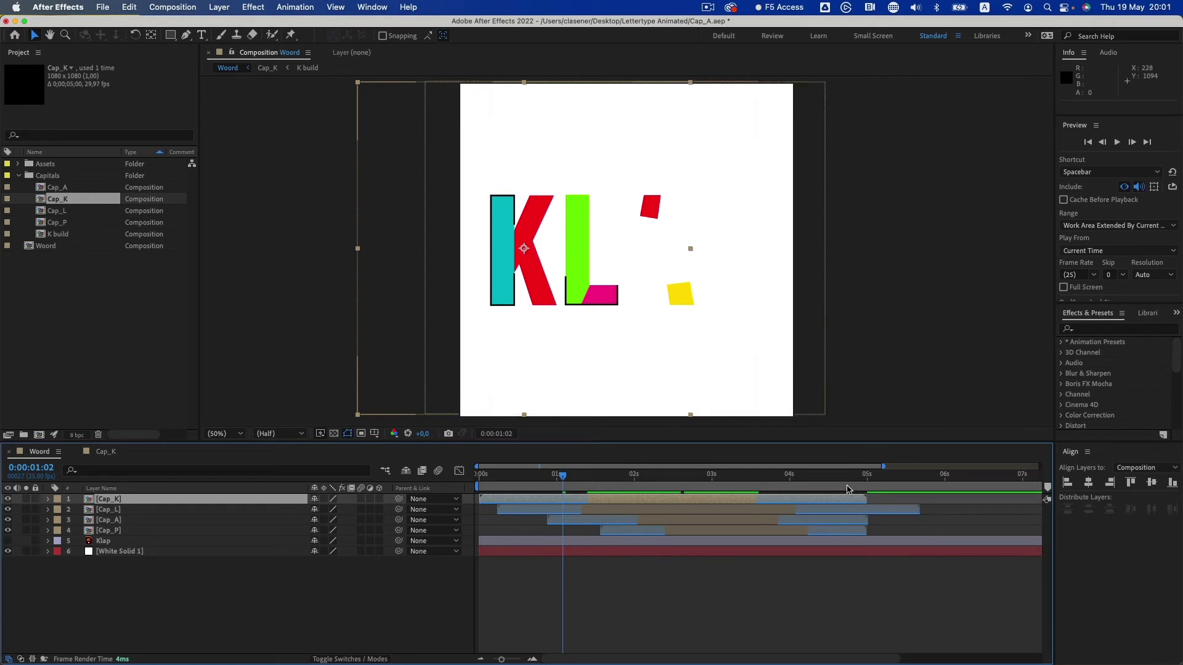
# Lengthen the Cap_K, Cap_L, Cap_A and Cap_P layers with staggered end points
pyautogui.moveTo(866, 501)
pyautogui.mouseDown()
pyautogui.moveTo(851, 502)
pyautogui.moveTo(1005, 518)
pyautogui.mouseUp()
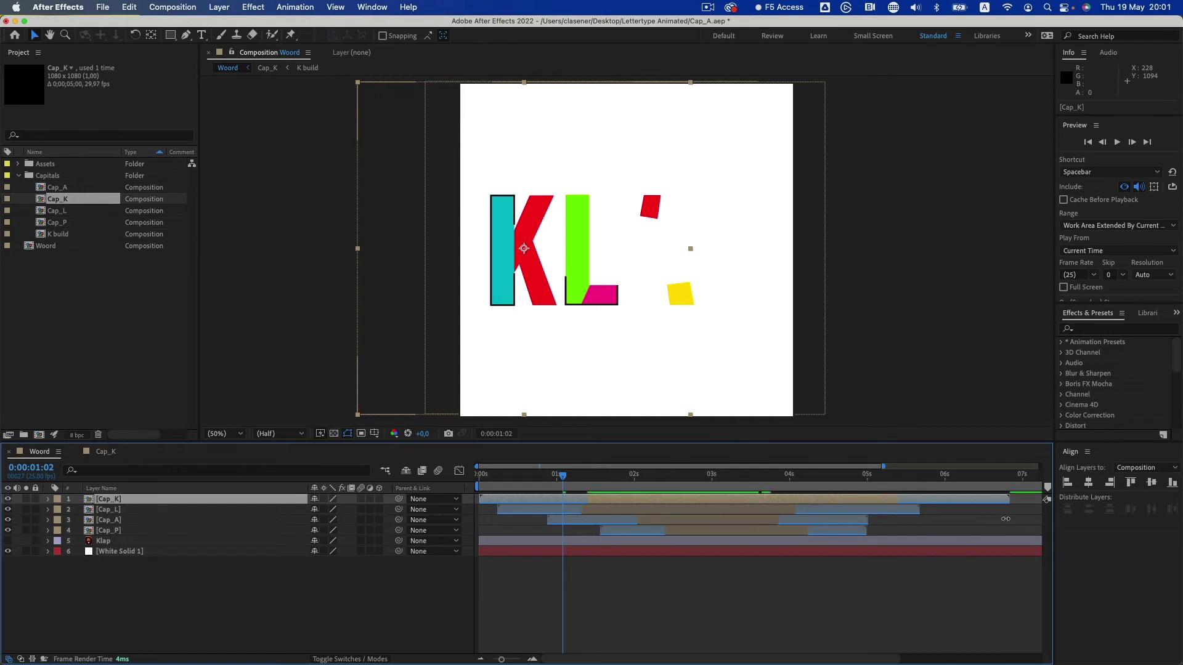
pyautogui.moveTo(501, 659); pyautogui.dragTo(493, 659)
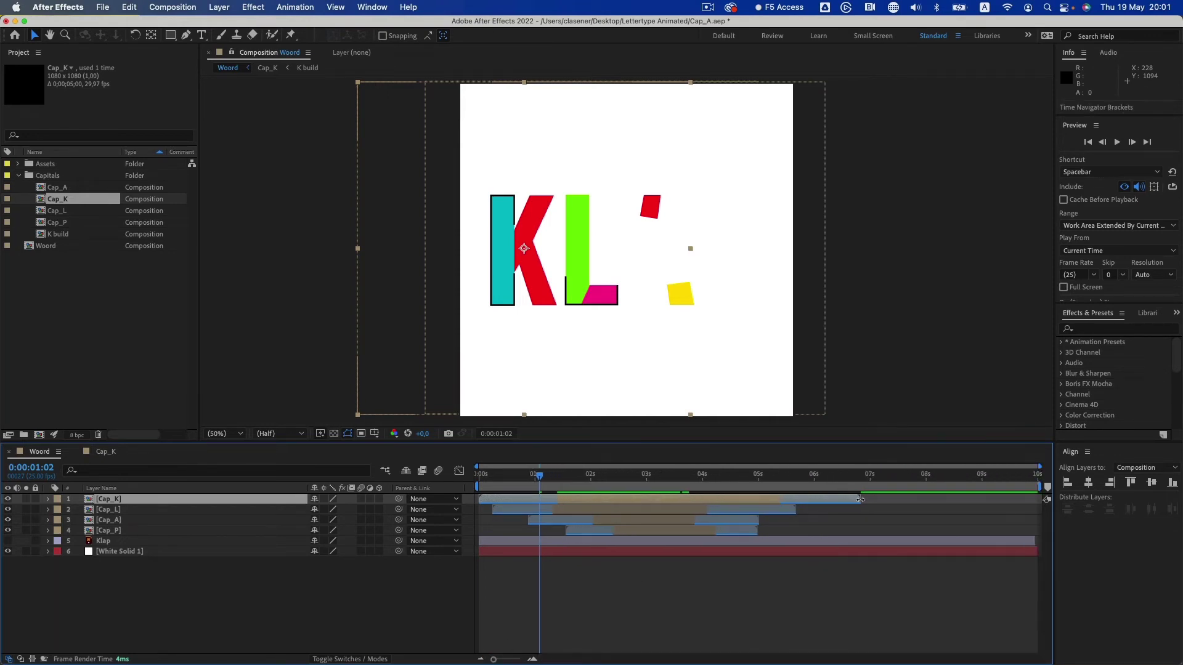
pyautogui.moveTo(860, 499); pyautogui.dragTo(1033, 506)
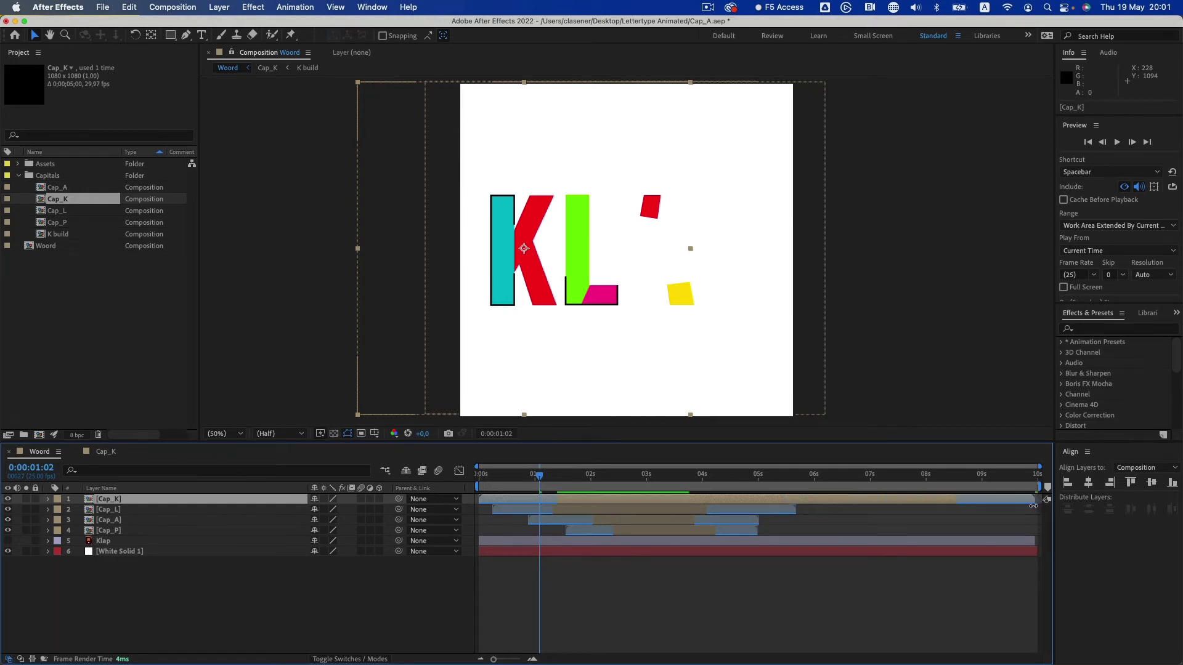
pyautogui.moveTo(795, 510); pyautogui.dragTo(1009, 512)
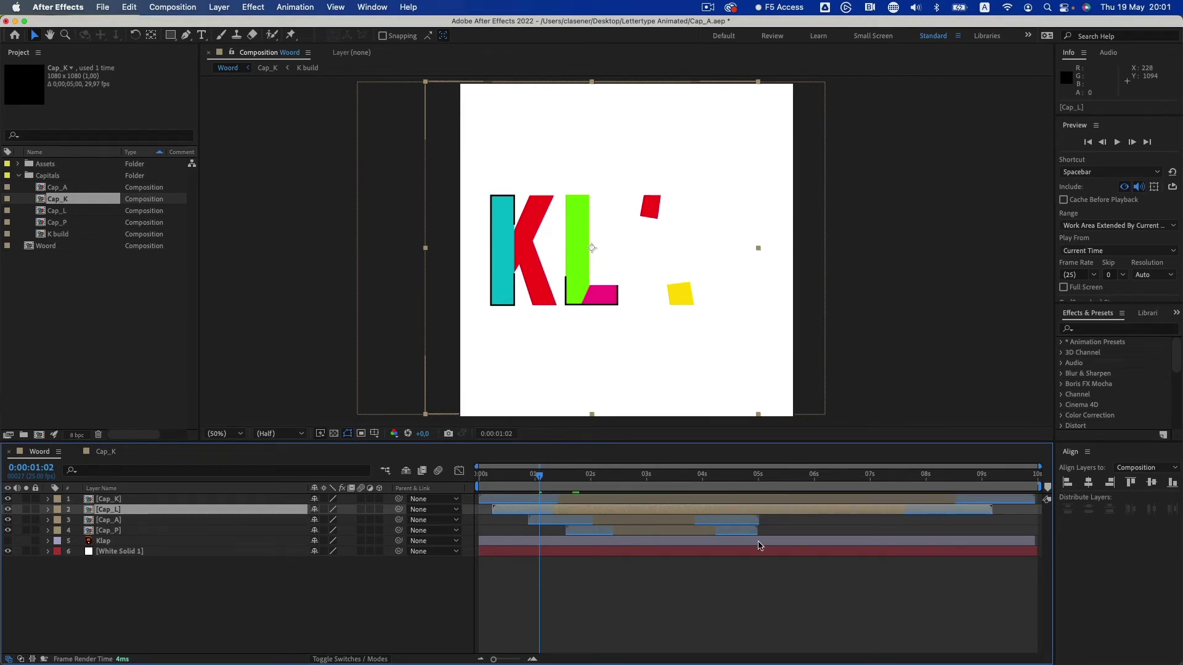
pyautogui.moveTo(758, 523); pyautogui.dragTo(951, 523)
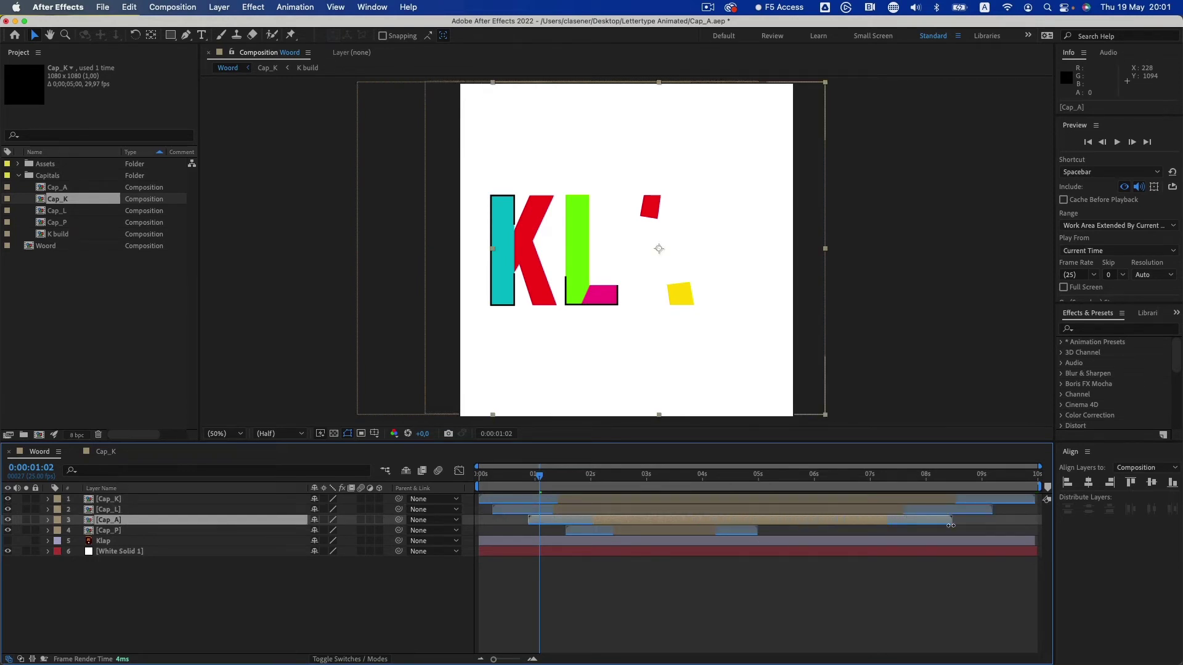
pyautogui.moveTo(754, 531); pyautogui.dragTo(911, 531)
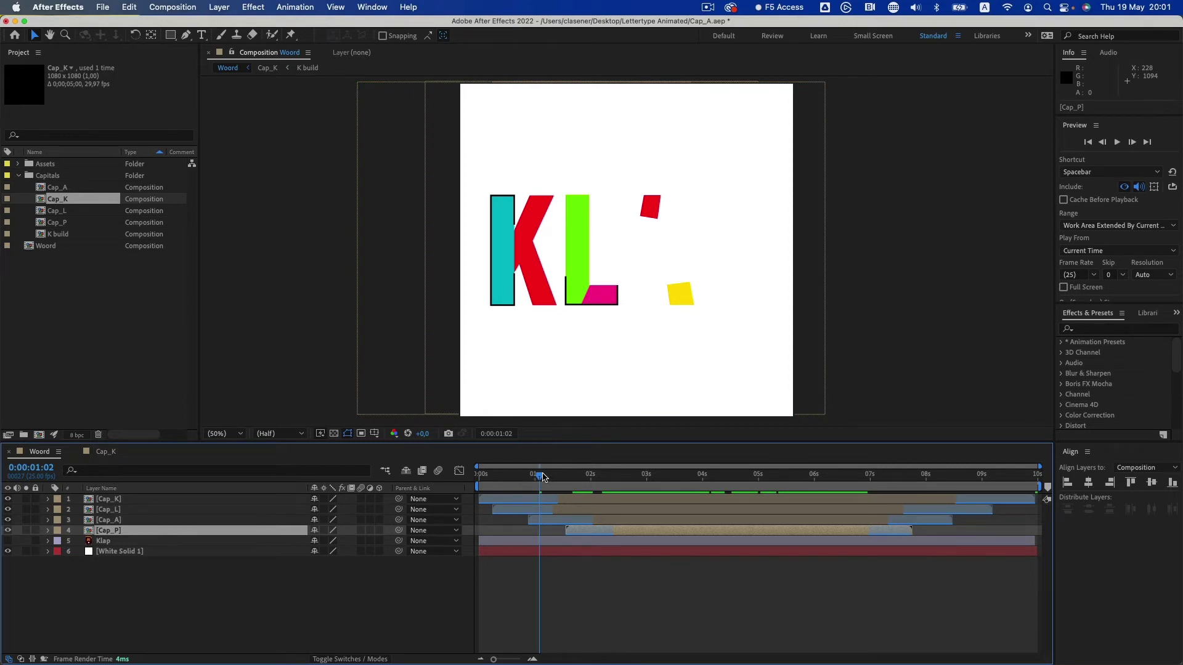
pyautogui.moveTo(539, 477); pyautogui.dragTo(438, 478)
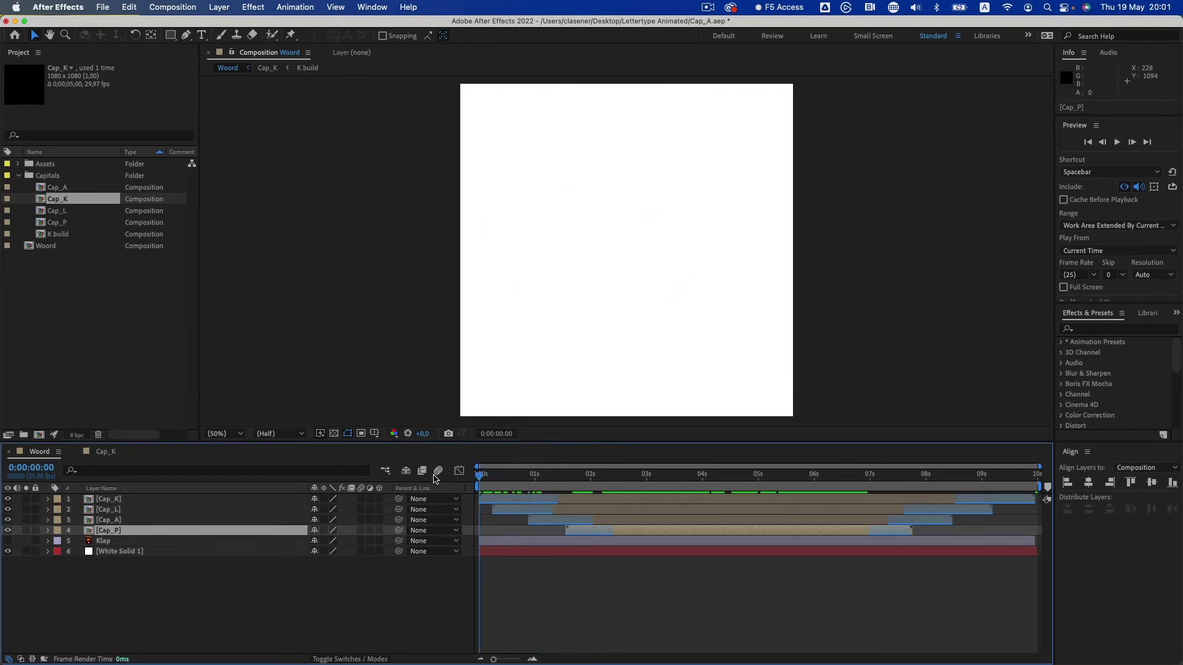
pyautogui.press('space')
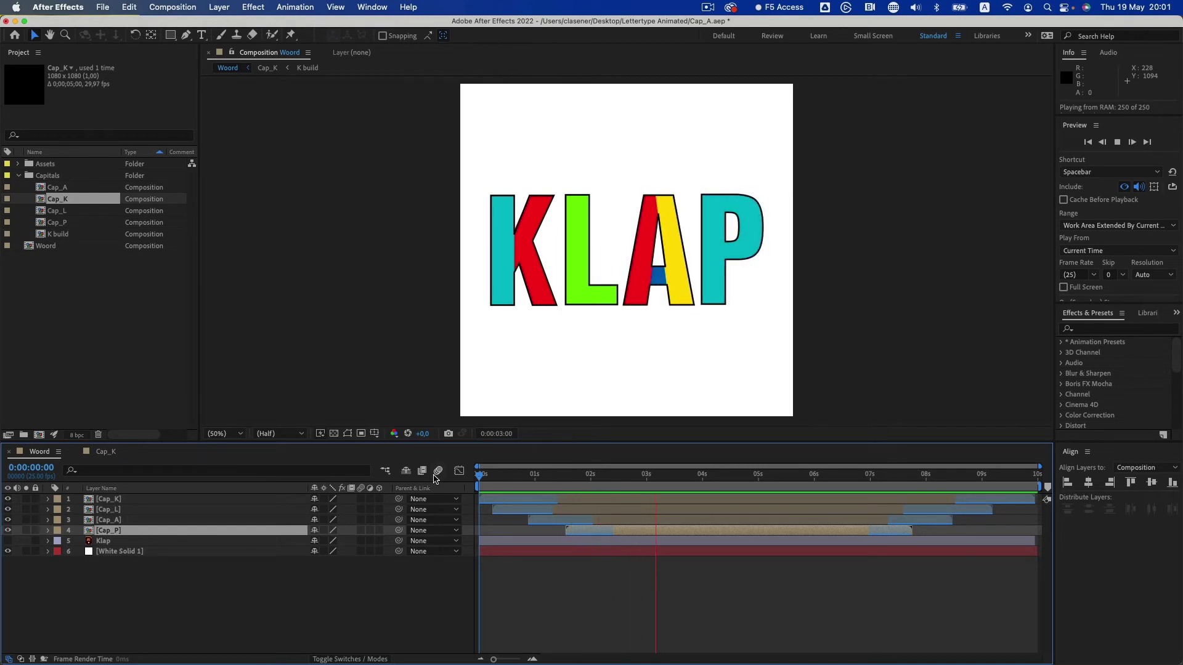
pyautogui.press('space')
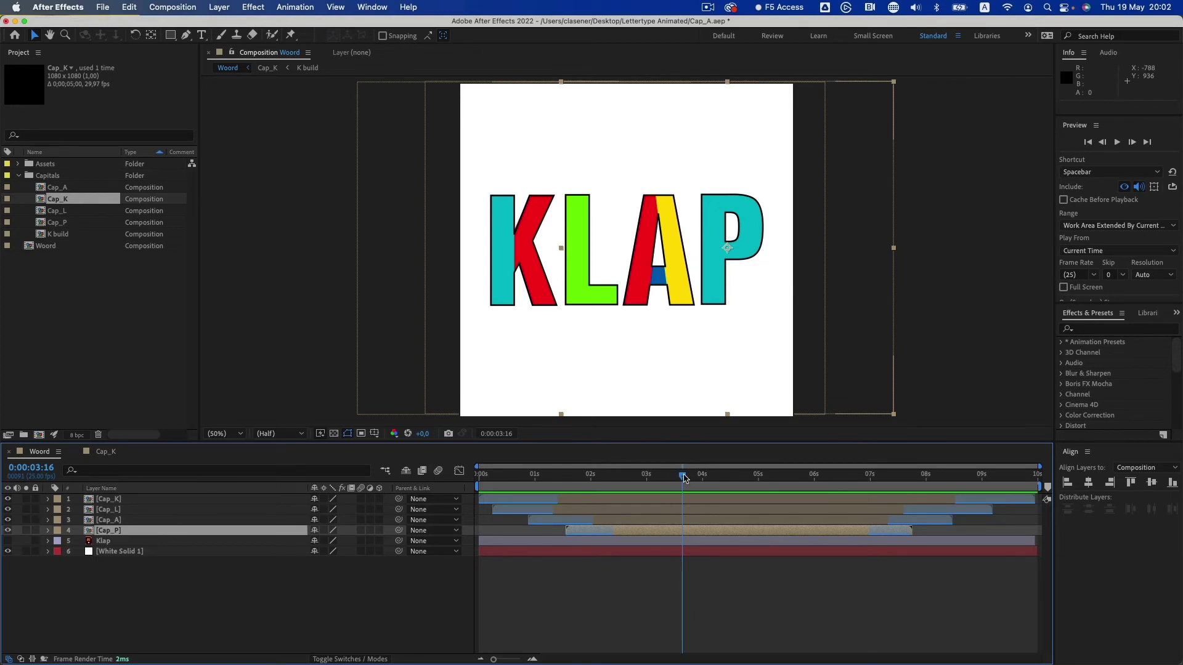
pyautogui.moveTo(684, 478)
pyautogui.mouseDown()
pyautogui.moveTo(644, 478)
pyautogui.moveTo(1022, 519)
pyautogui.moveTo(836, 571)
pyautogui.moveTo(657, 568)
pyautogui.mouseUp()
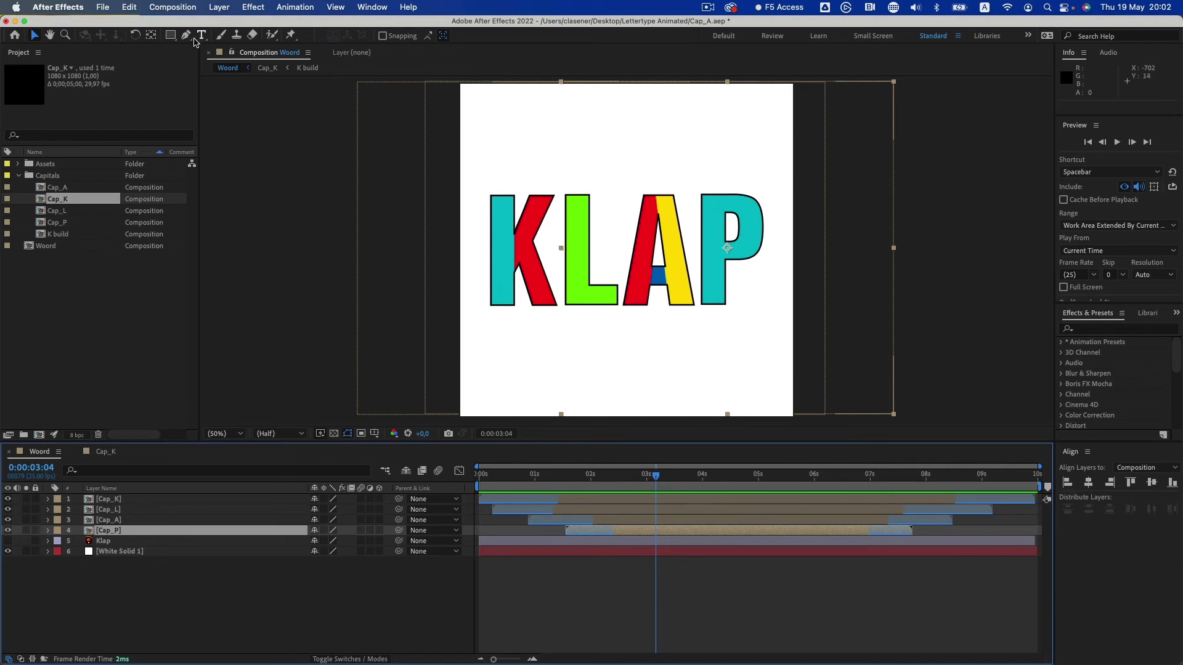
# Add the Woord composition to the Adobe Media Encoder queue via File > Export
pyautogui.click(103, 9)
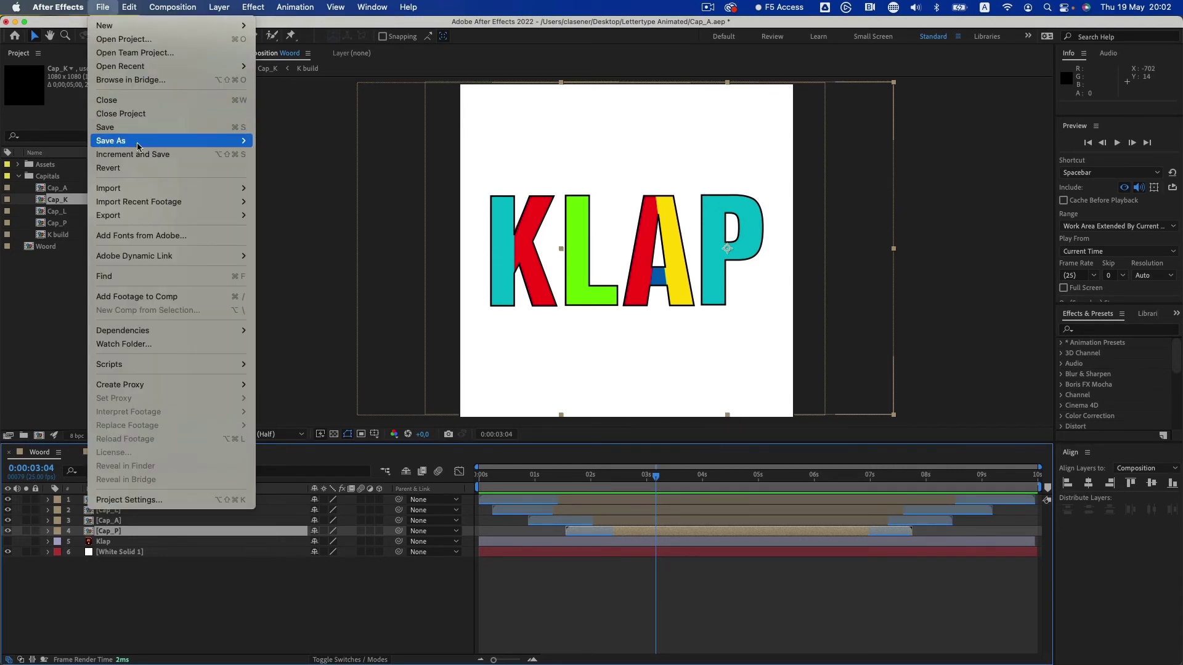
pyautogui.moveTo(154, 222)
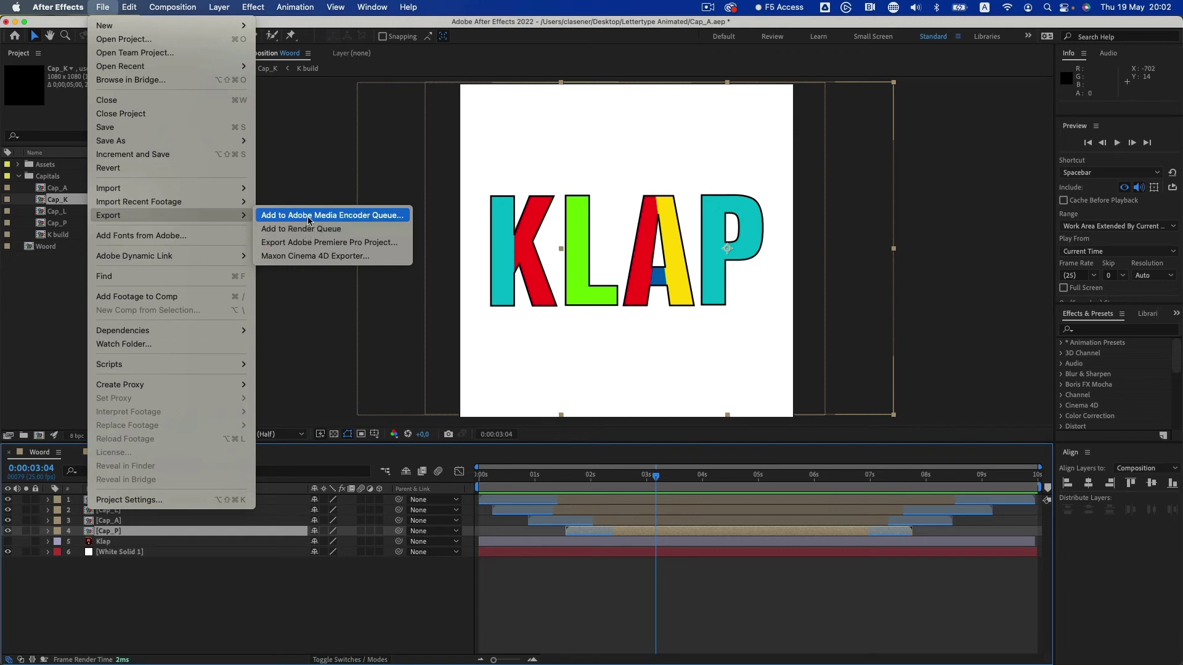
pyautogui.click(309, 215)
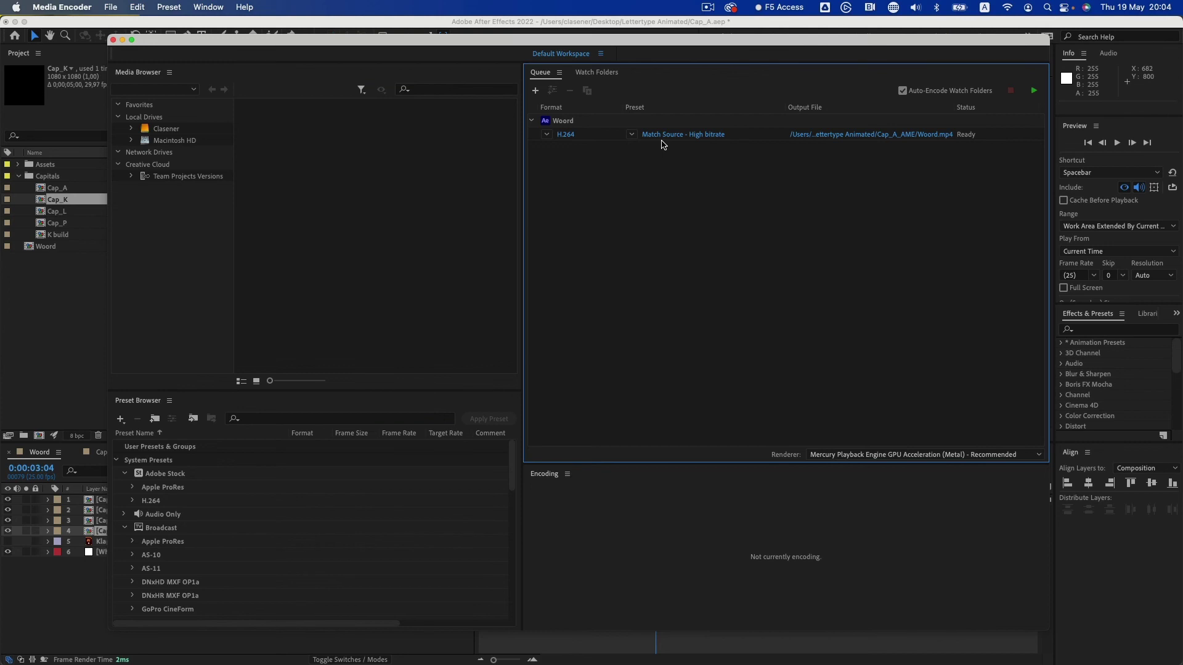
# Save the output as Klap_Export_Final in the Lettertype Animated folder and start the render queue
pyautogui.click(814, 136)
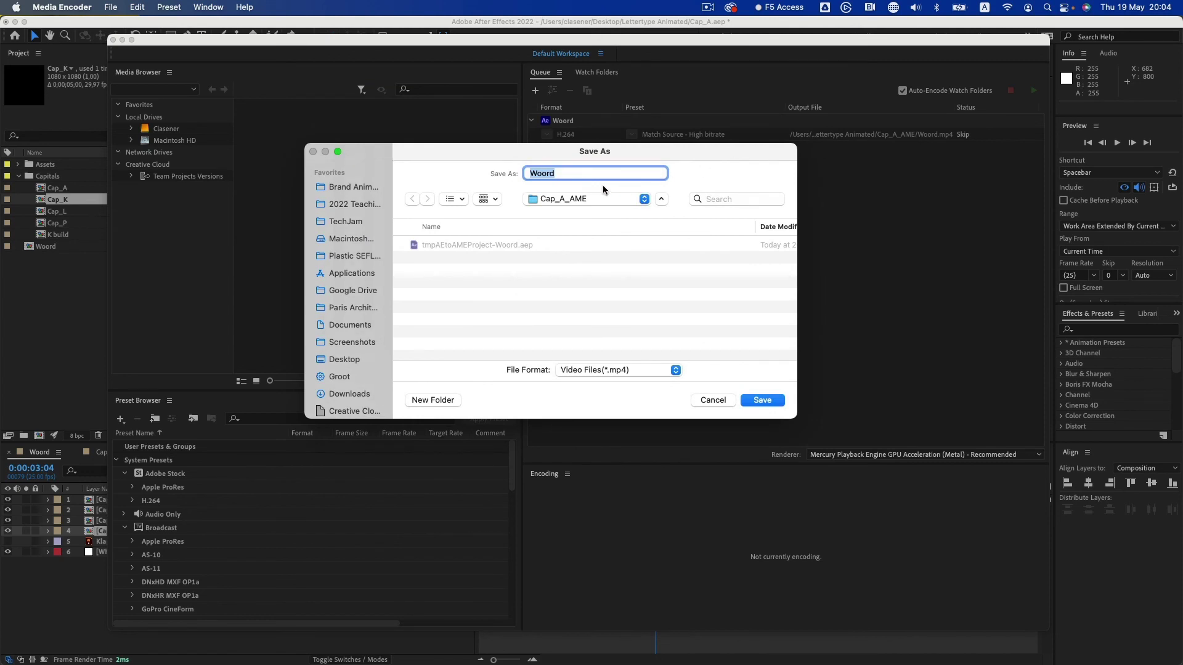
pyautogui.click(590, 204)
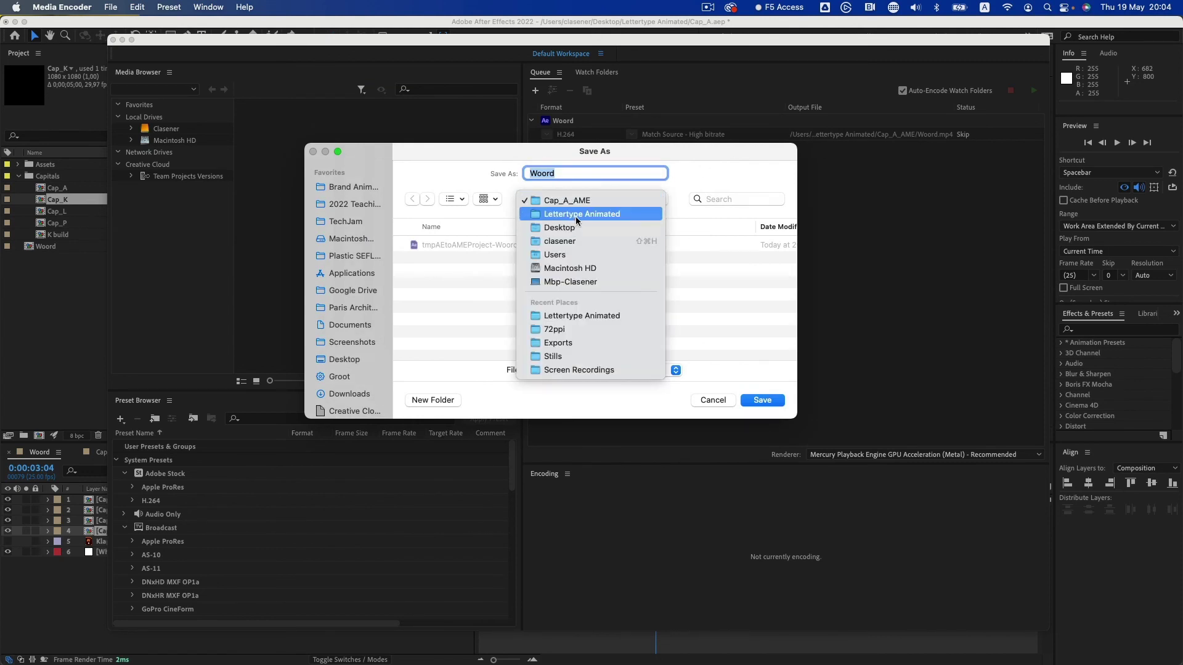
pyautogui.click(581, 219)
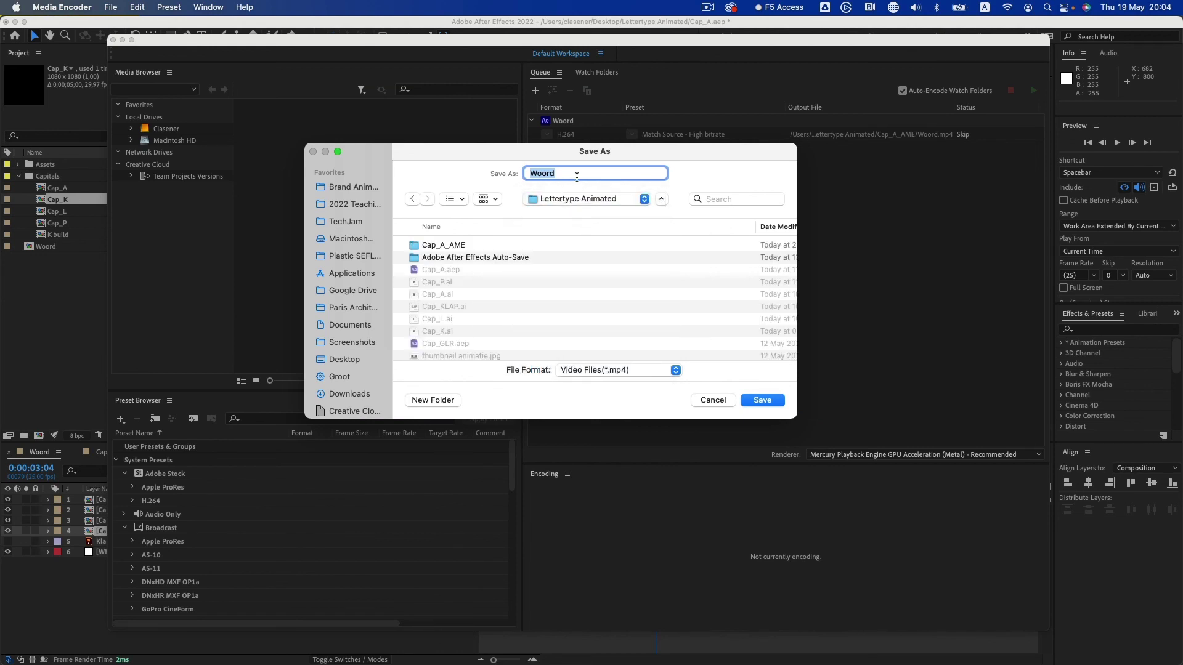
pyautogui.write('Kla')
pyautogui.write('p_Export_Final')
pyautogui.click(762, 400)
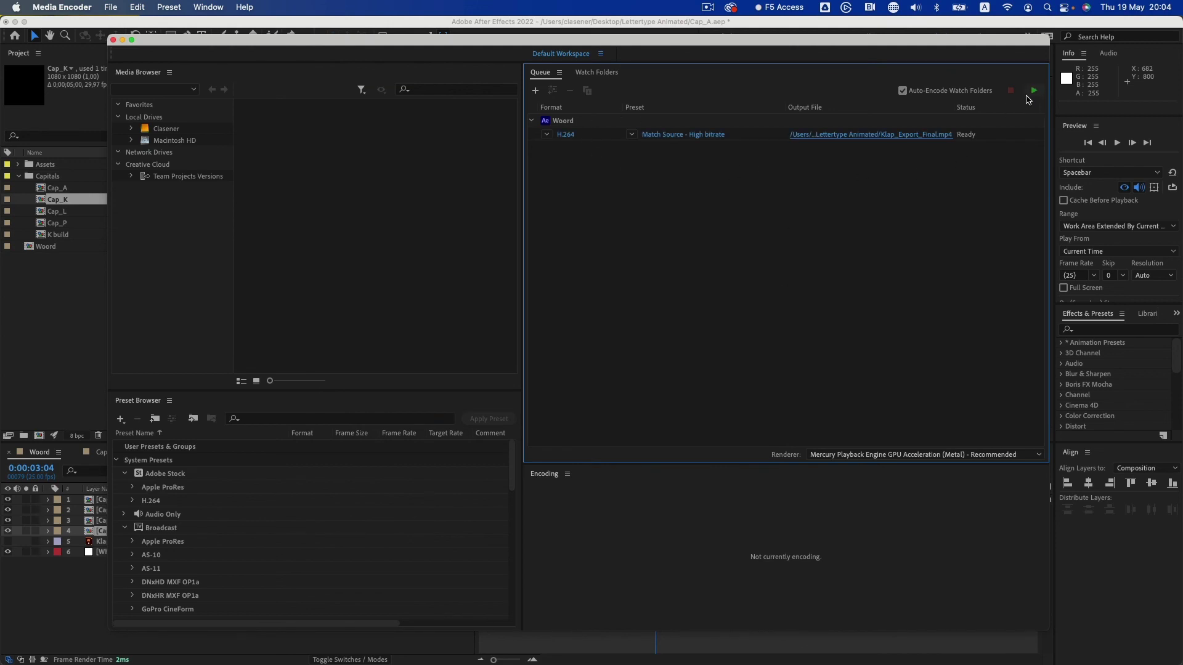
pyautogui.click(1034, 92)
# Reveal Klap_Export_Final.mp4 in Finder and play it in QuickTime Player
pyautogui.click(913, 135)
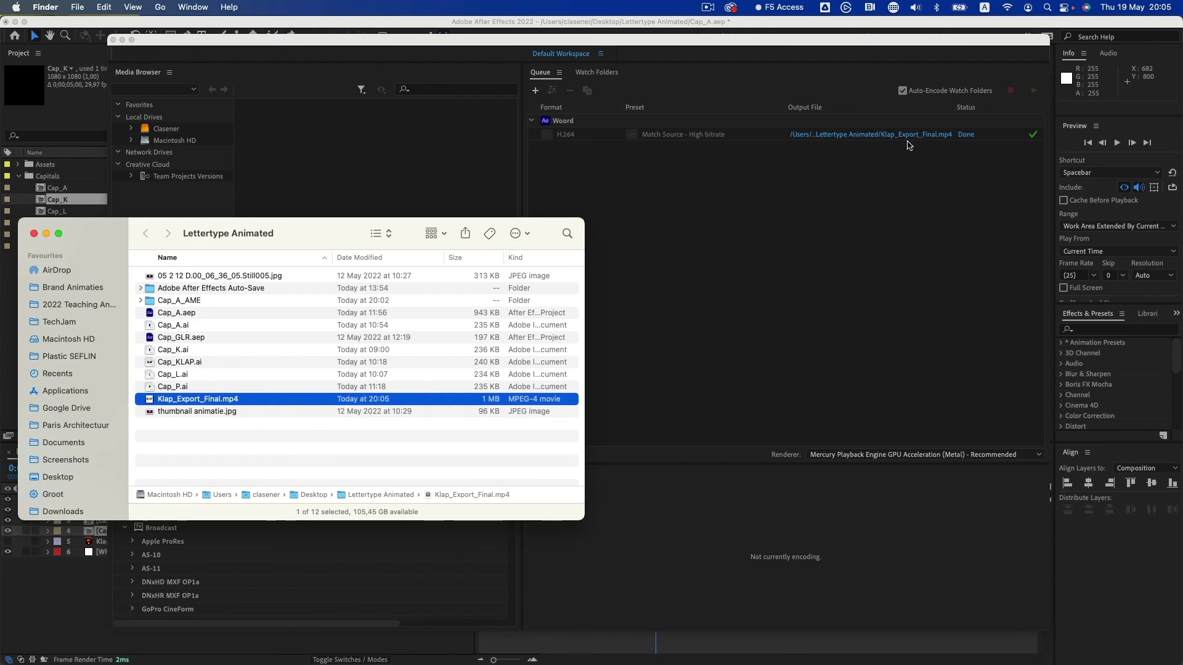
pyautogui.doubleClick(155, 399)
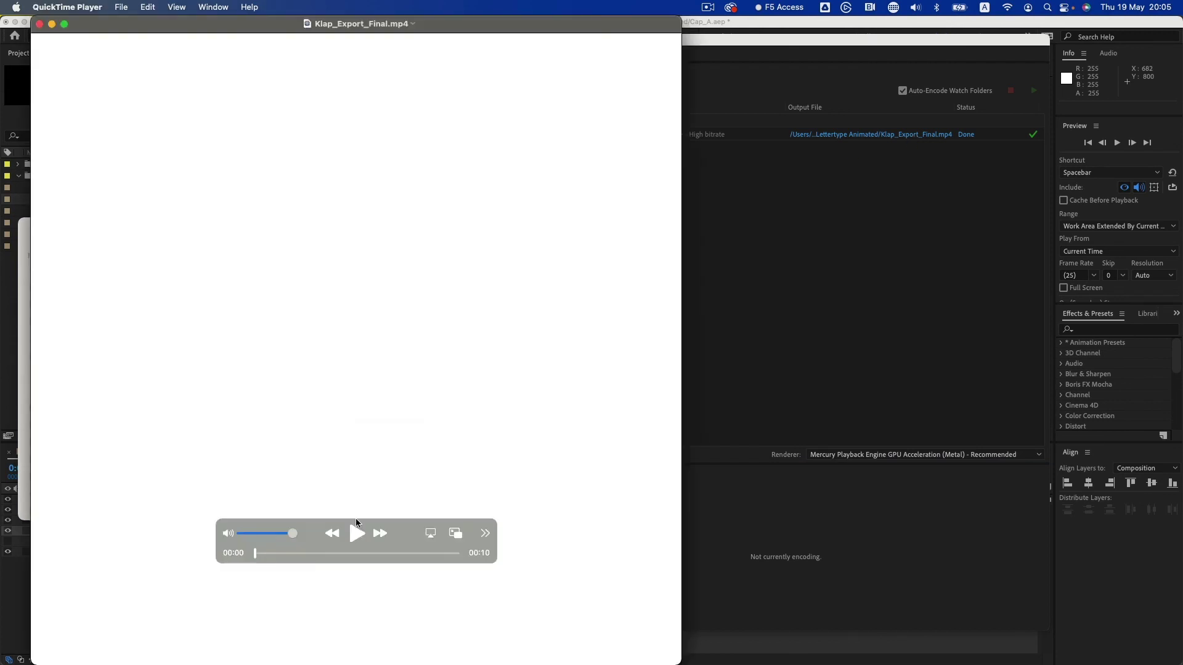
pyautogui.click(359, 532)
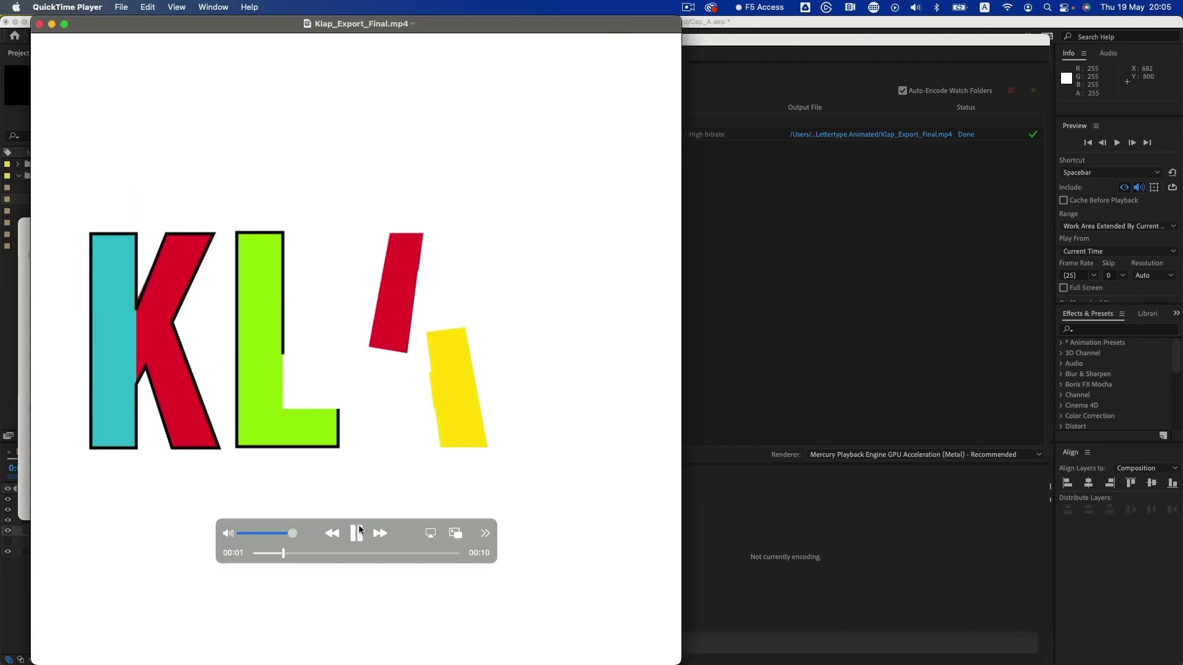